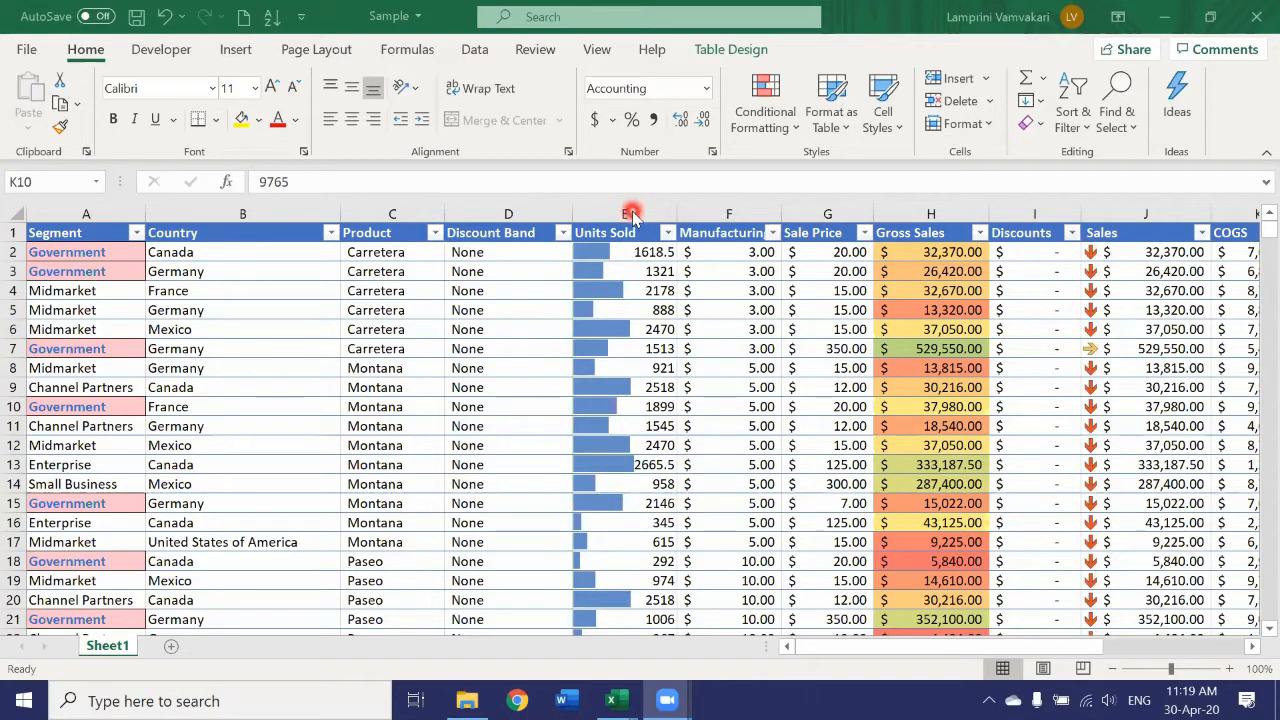
Clear the conditional formatting rules from the Units Sold column only
left_click(630, 214)
left_click(623, 212)
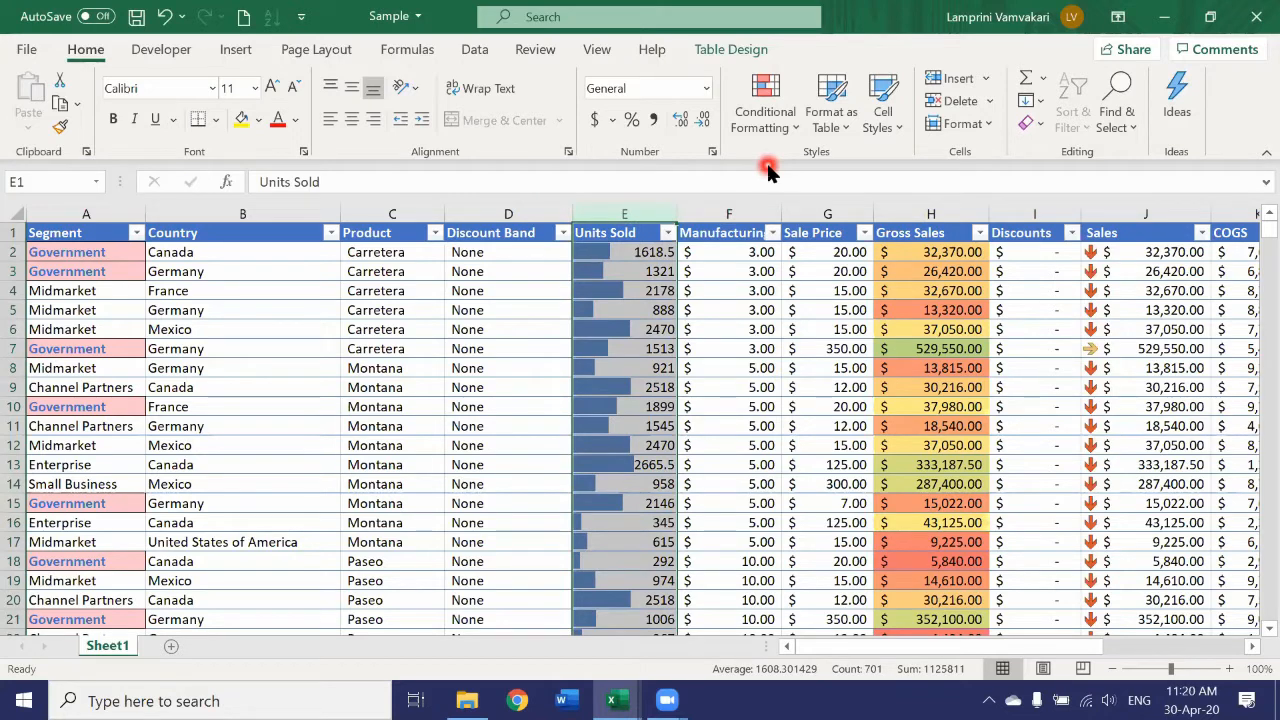
left_click(765, 85)
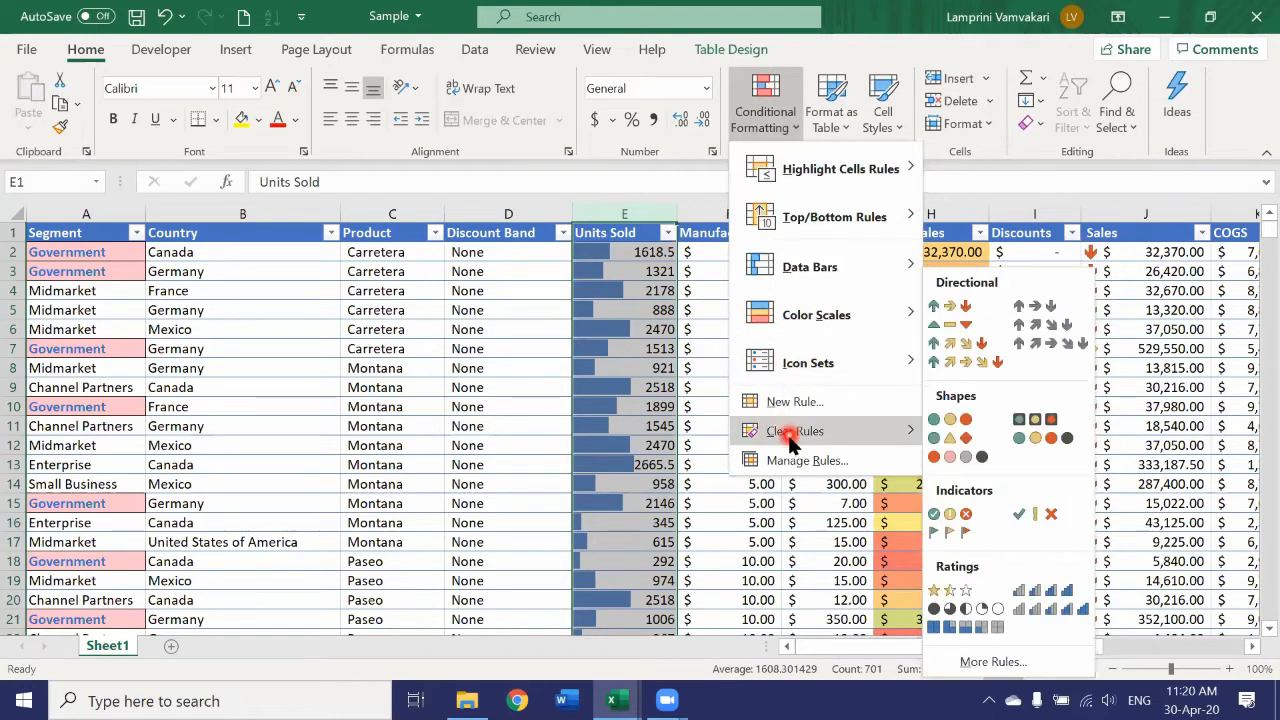
mouse_move(794, 436)
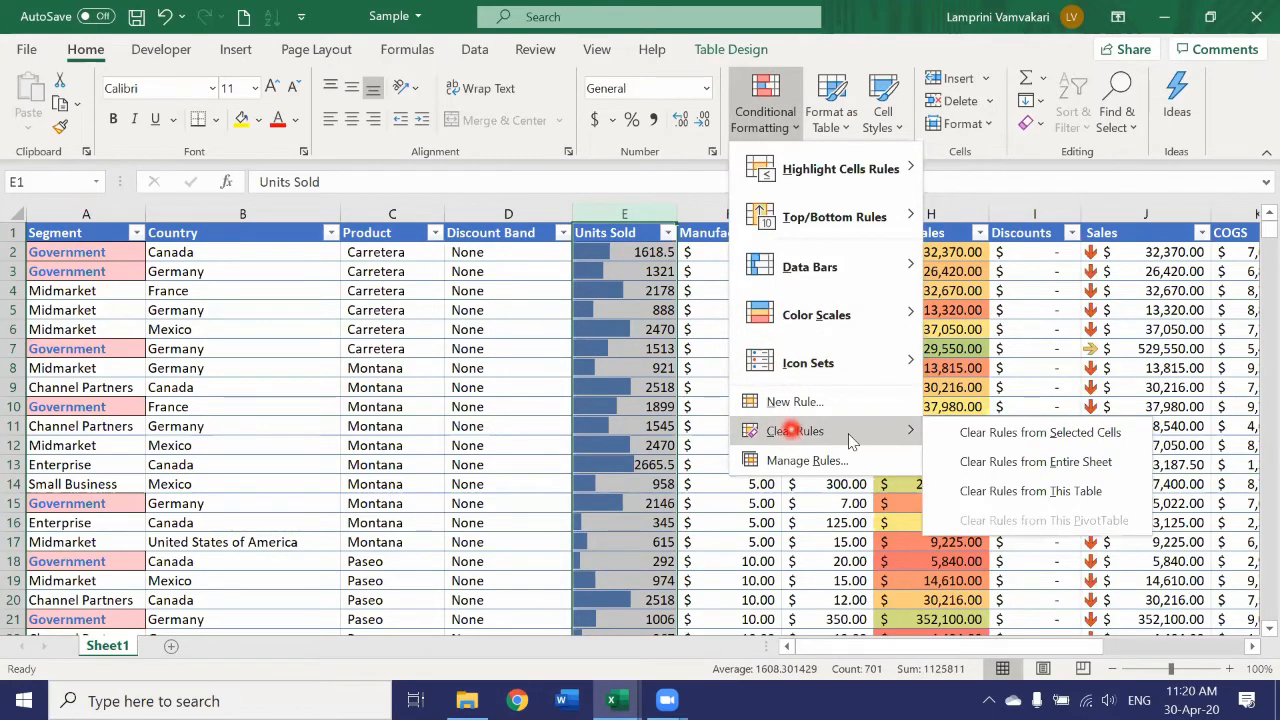
left_click(985, 433)
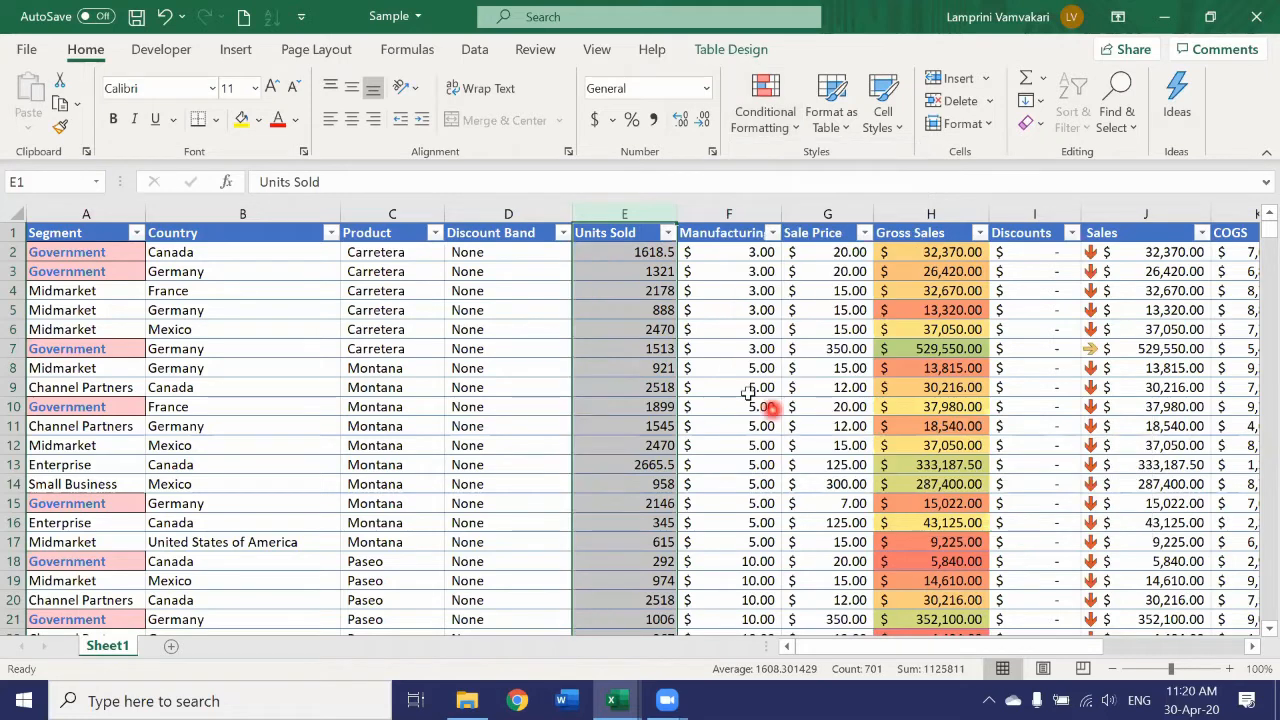
left_click(752, 390)
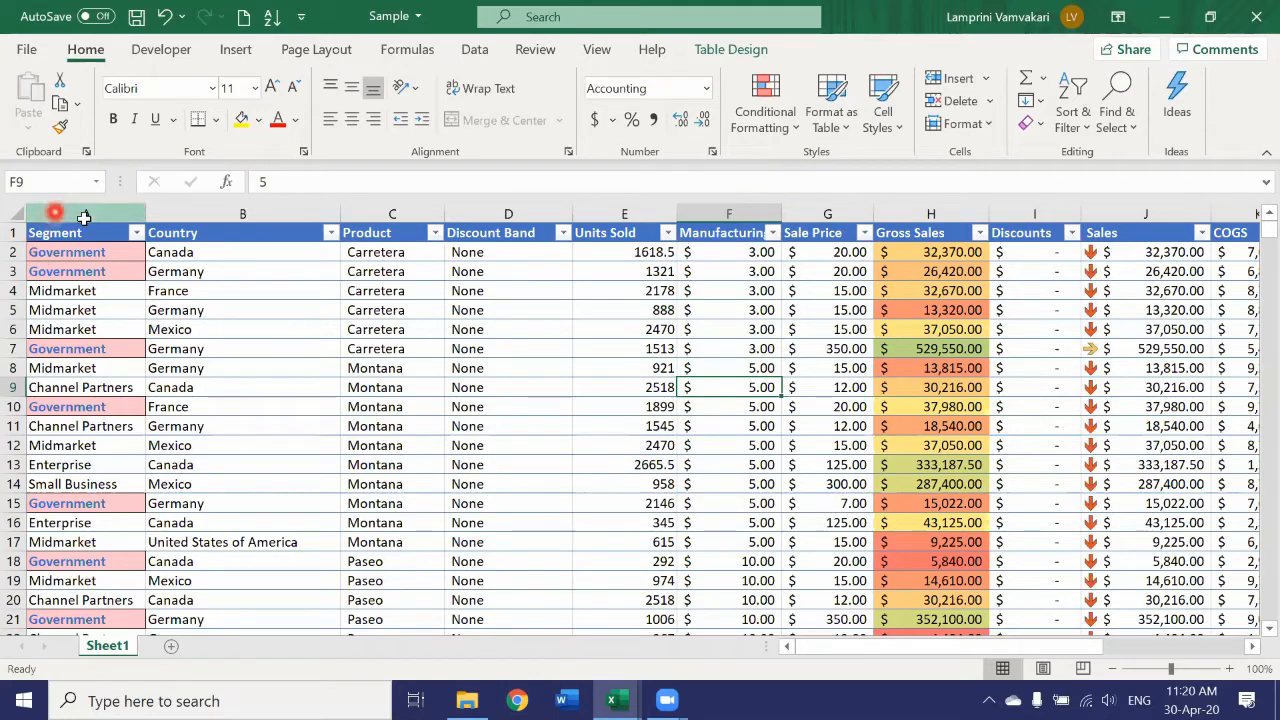
Start a new conditional formatting rule for columns A through P that uses a formula to determine which cells to format
left_click_drag(55, 210, 432, 228)
left_click_drag(571, 225, 1140, 258)
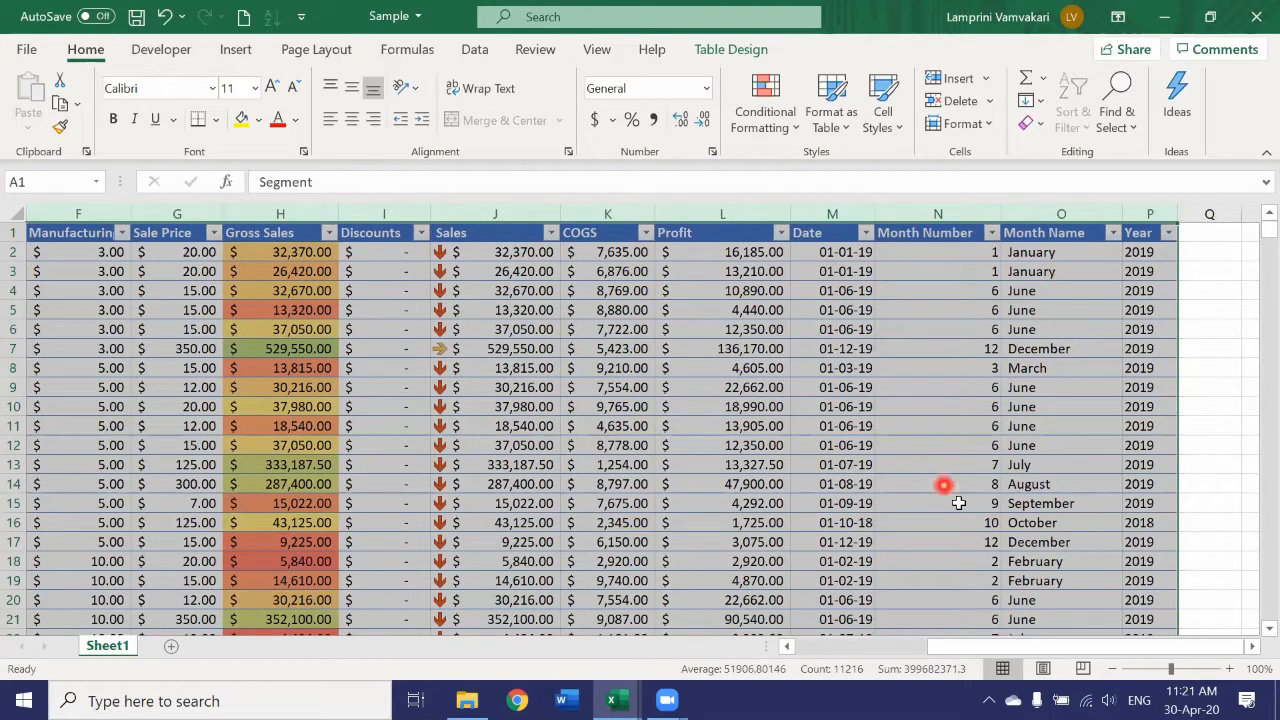
left_click(900, 647)
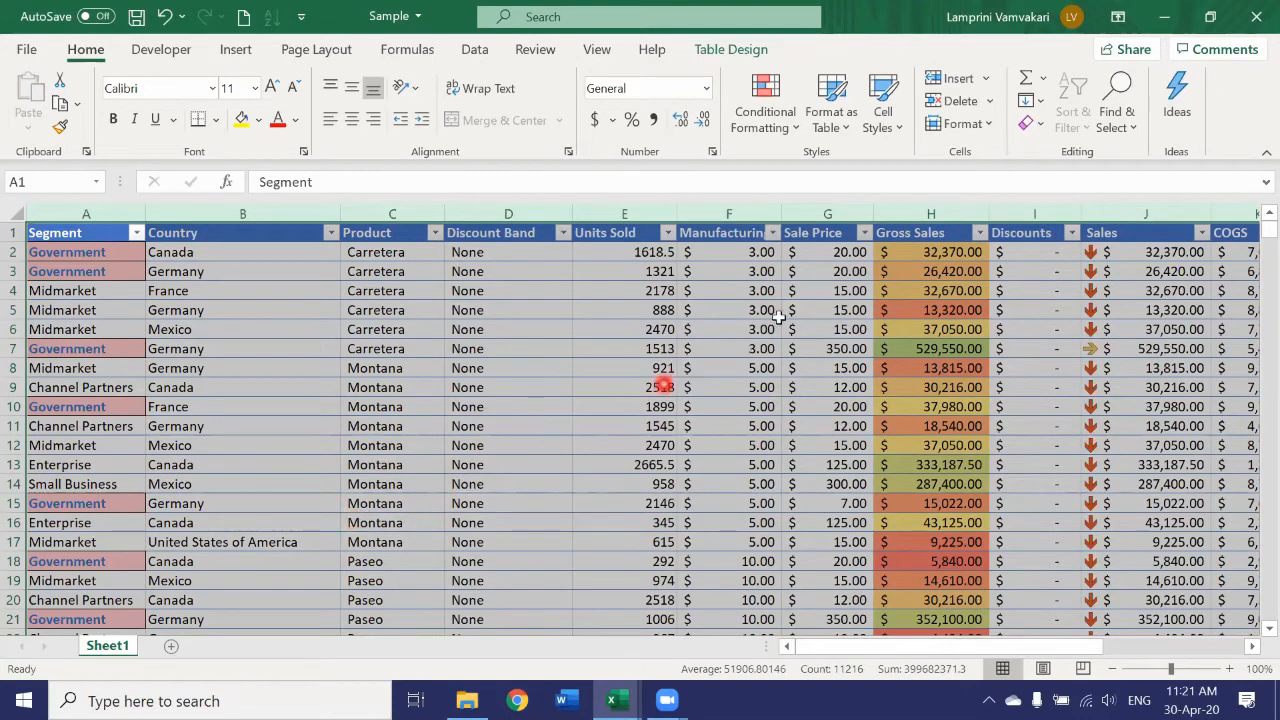
left_click(777, 138)
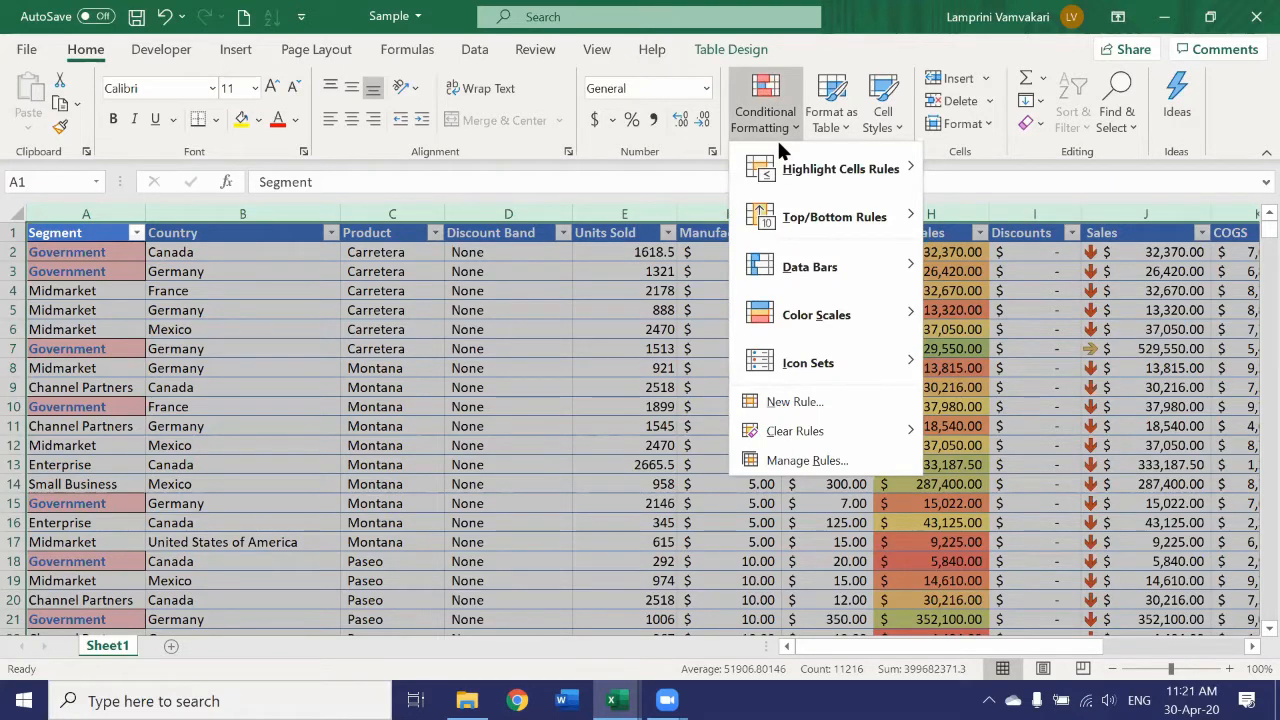
left_click(835, 177)
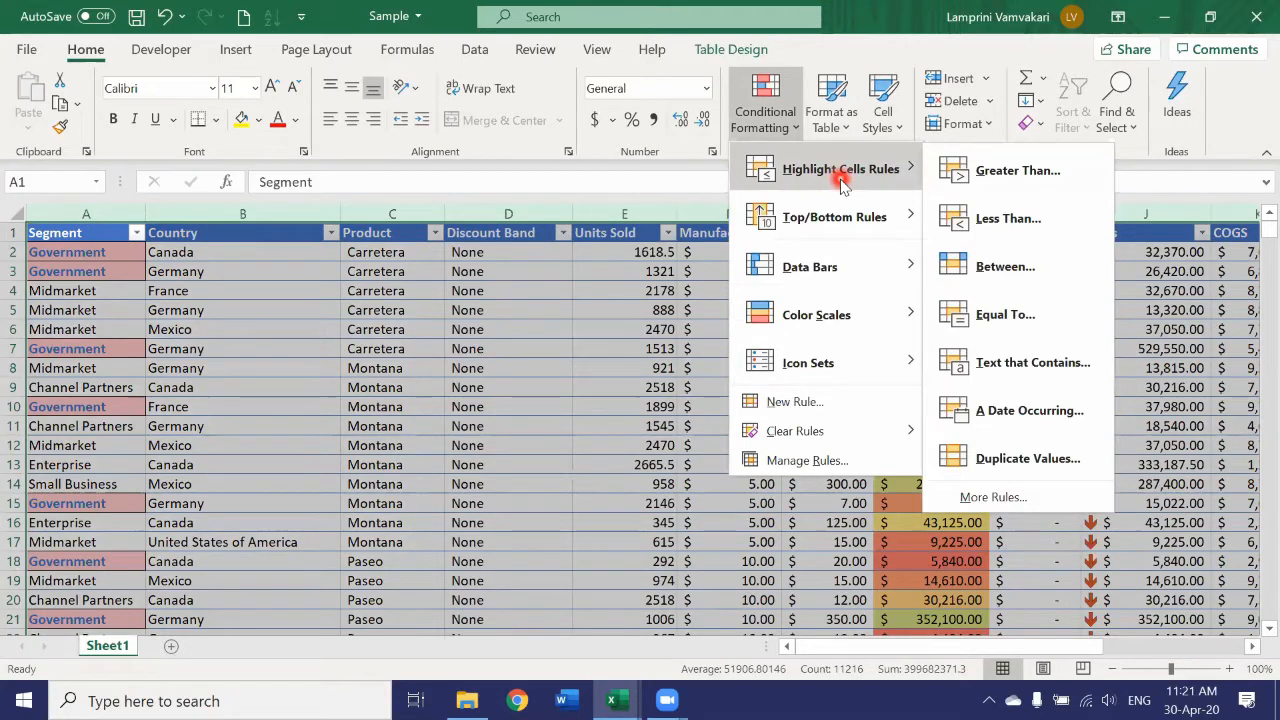
left_click(804, 212)
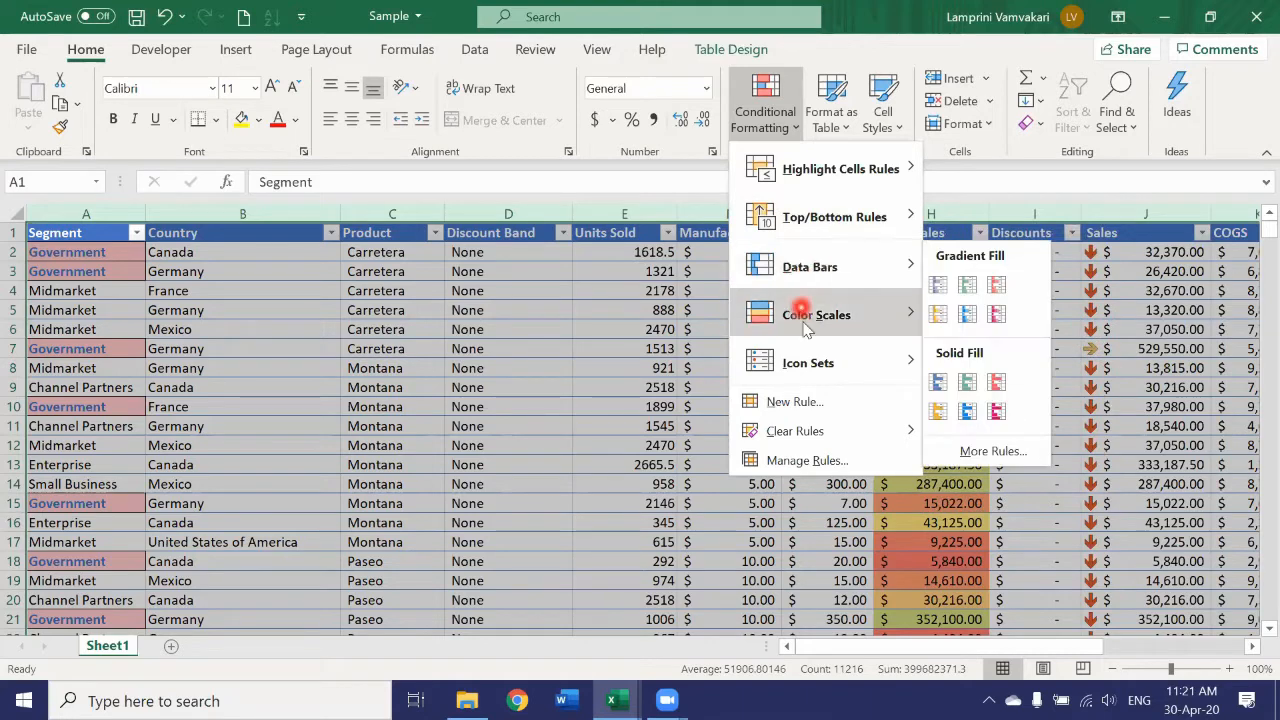
mouse_move(810, 360)
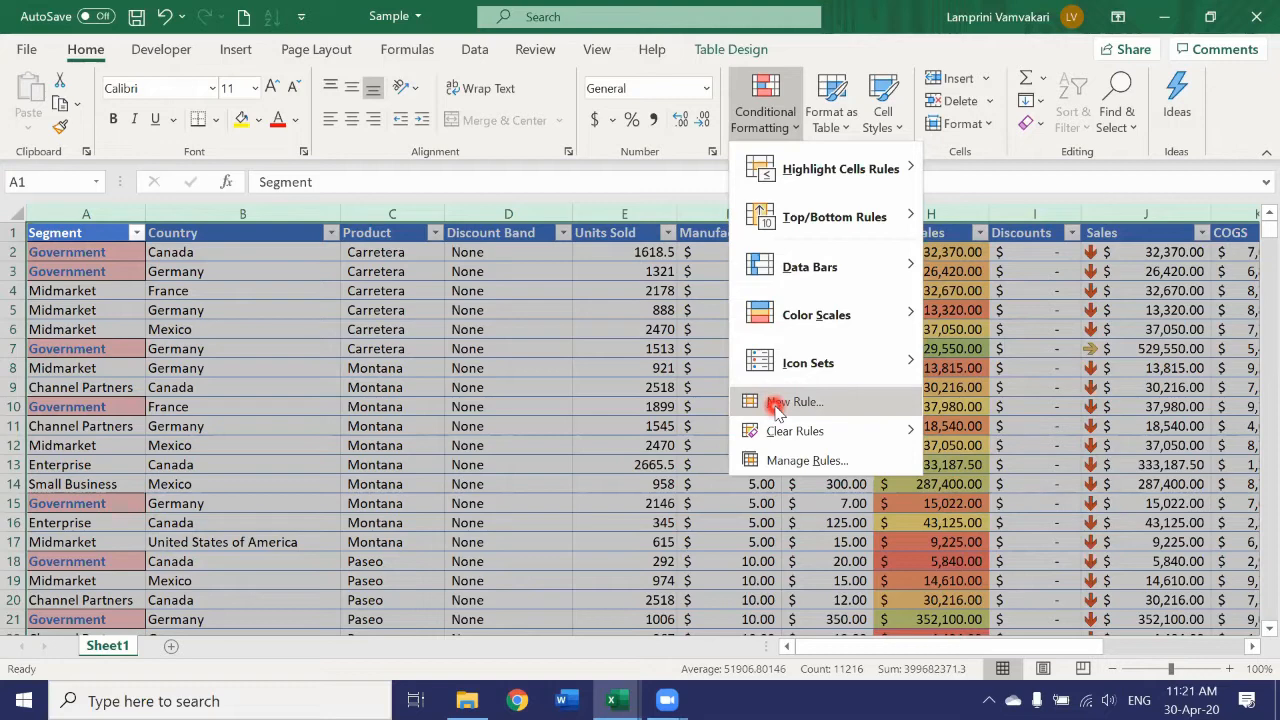
left_click(777, 405)
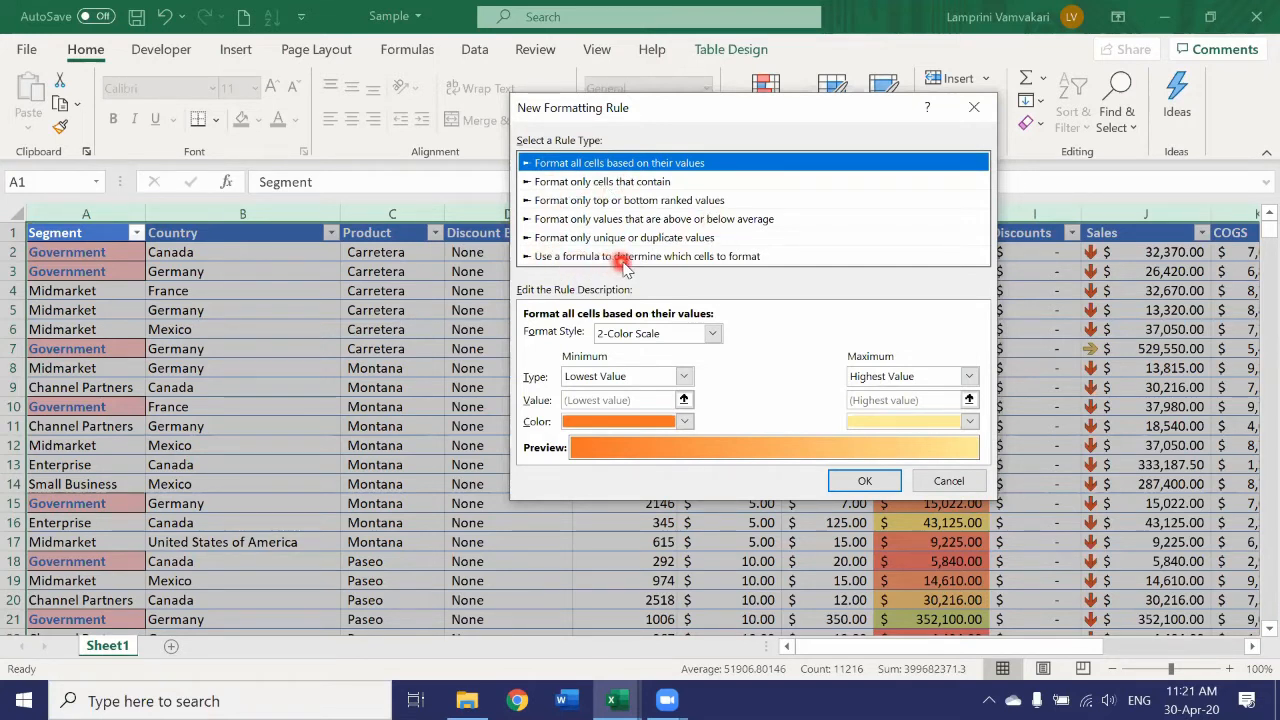
left_click(738, 259)
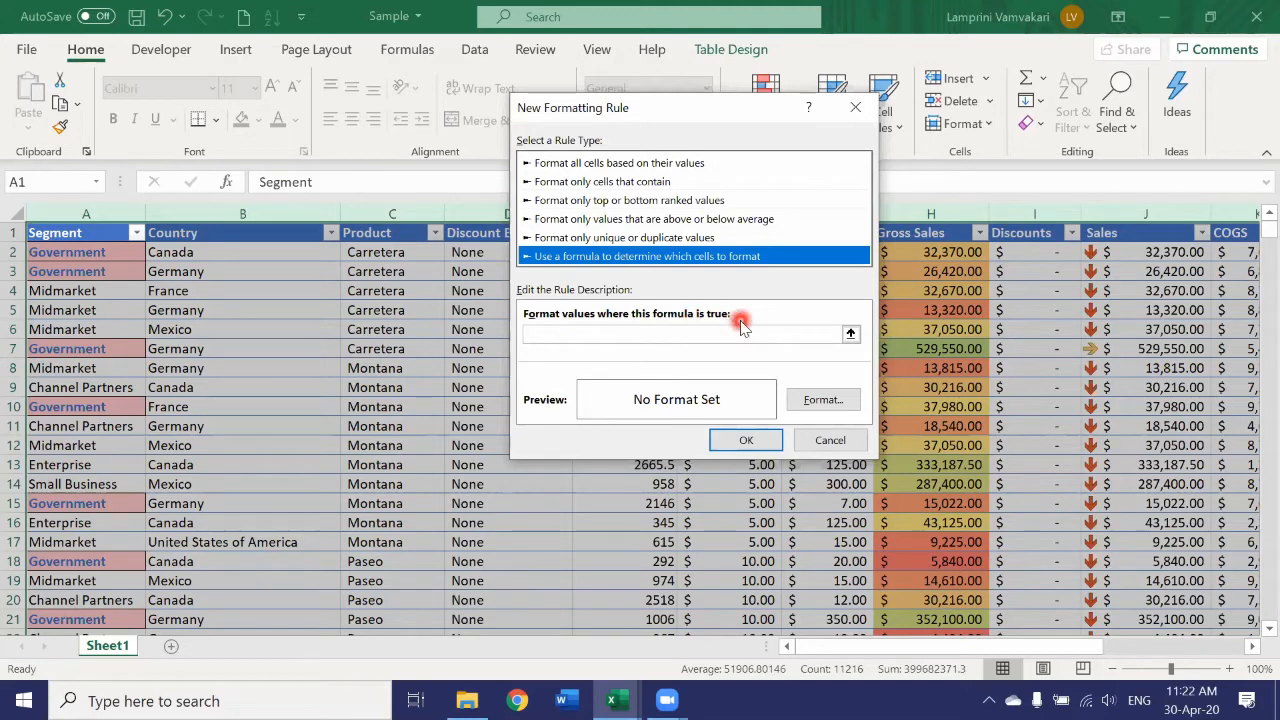
Enter =$E1>=2000 as the rule's formula, moving the rule dialog aside to uncover the Units Sold column
left_click(618, 333)
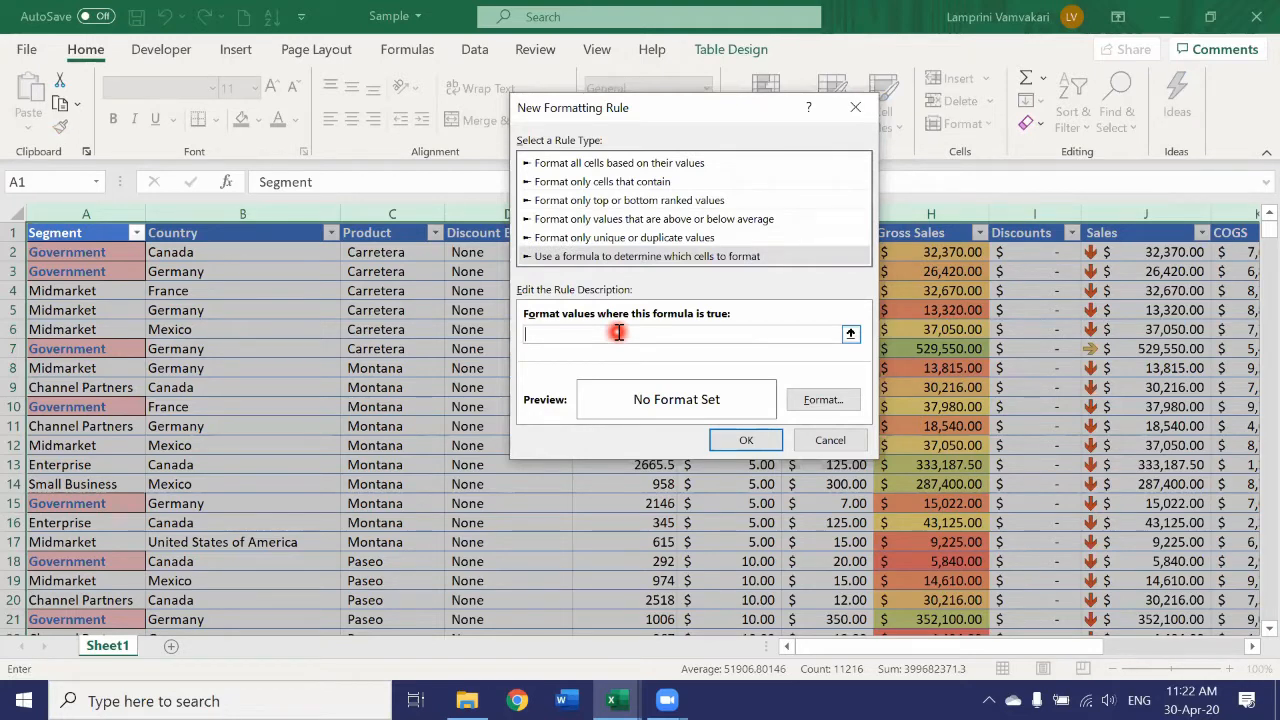
type("=$")
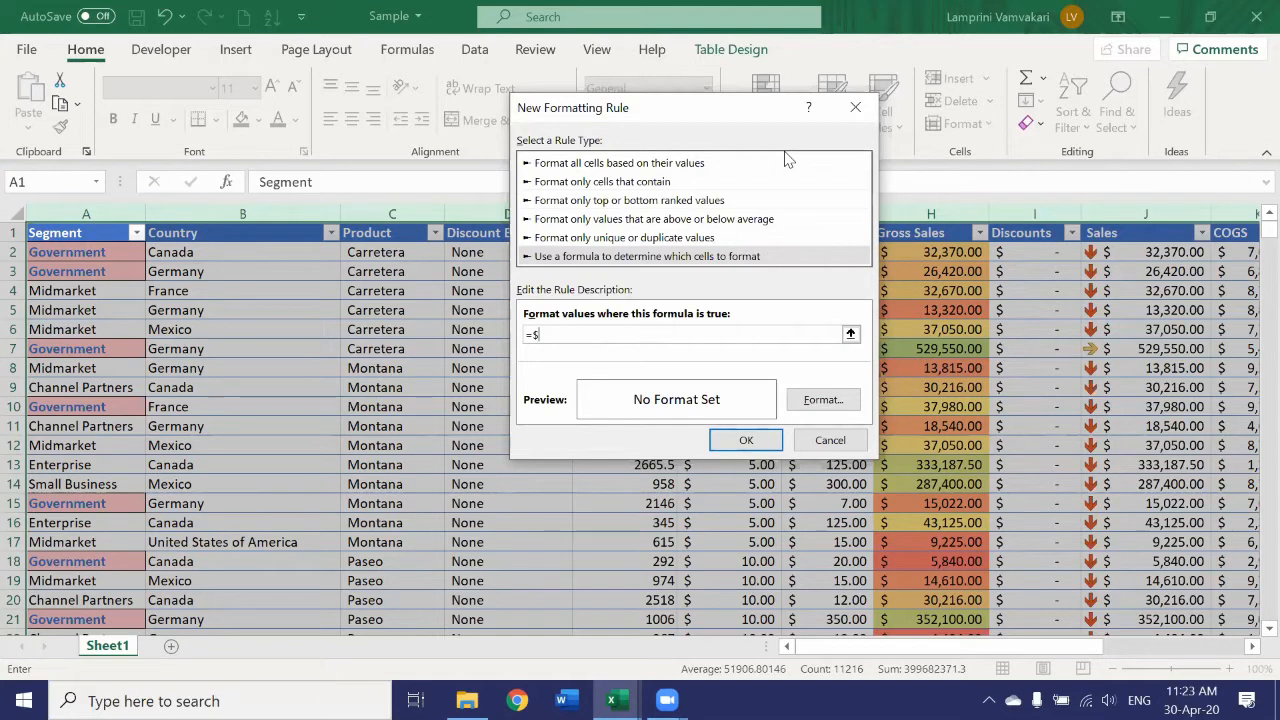
left_click(599, 103)
left_click_drag(599, 107, 802, 200)
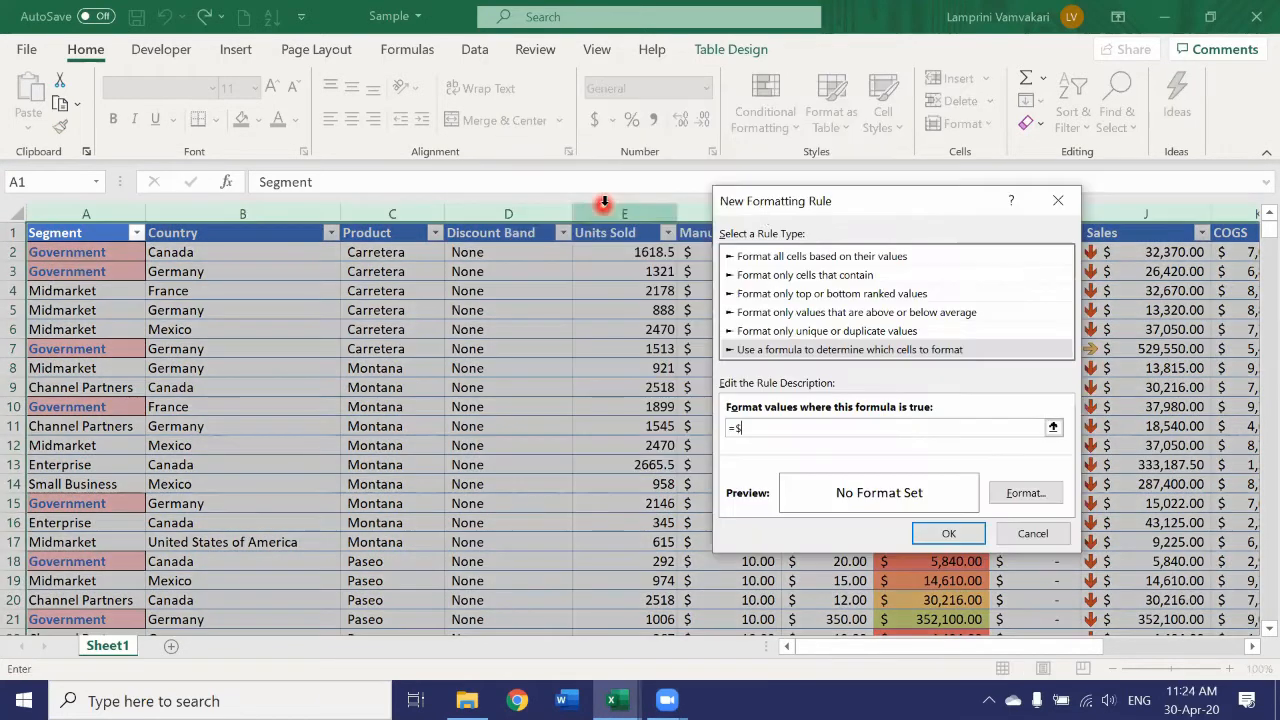
type("E")
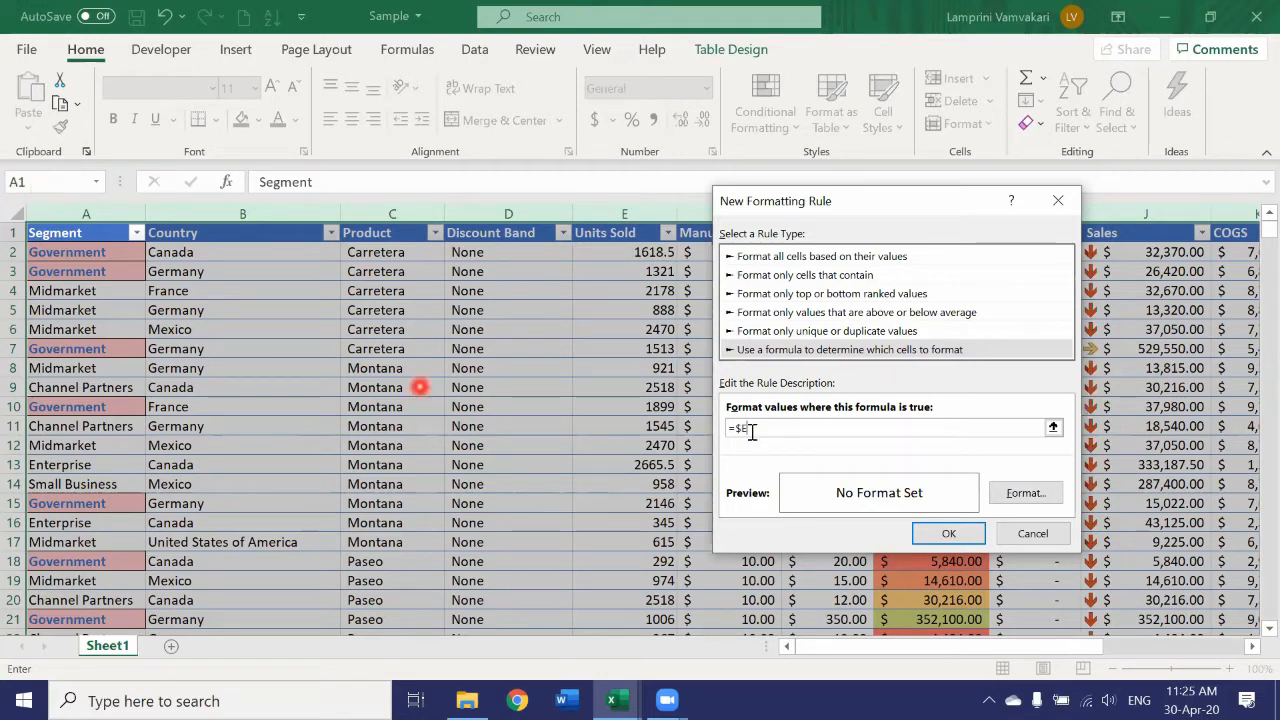
type("1")
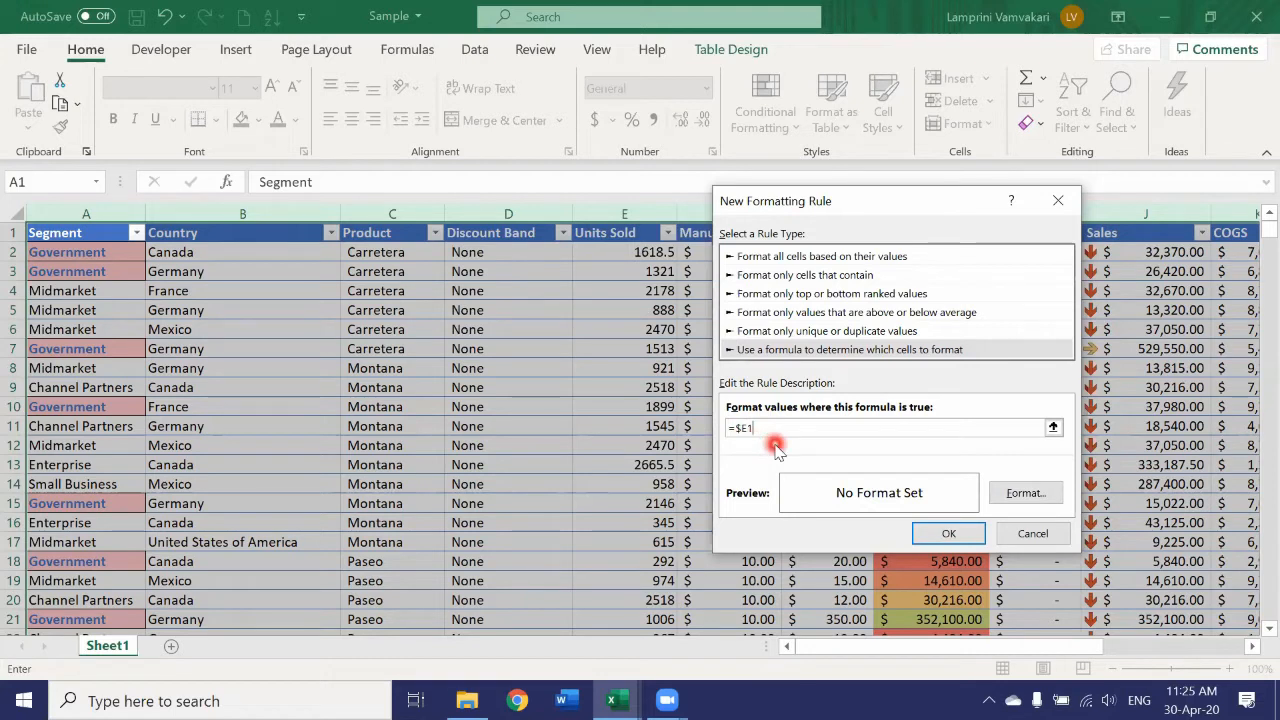
type(">=2")
type("000")
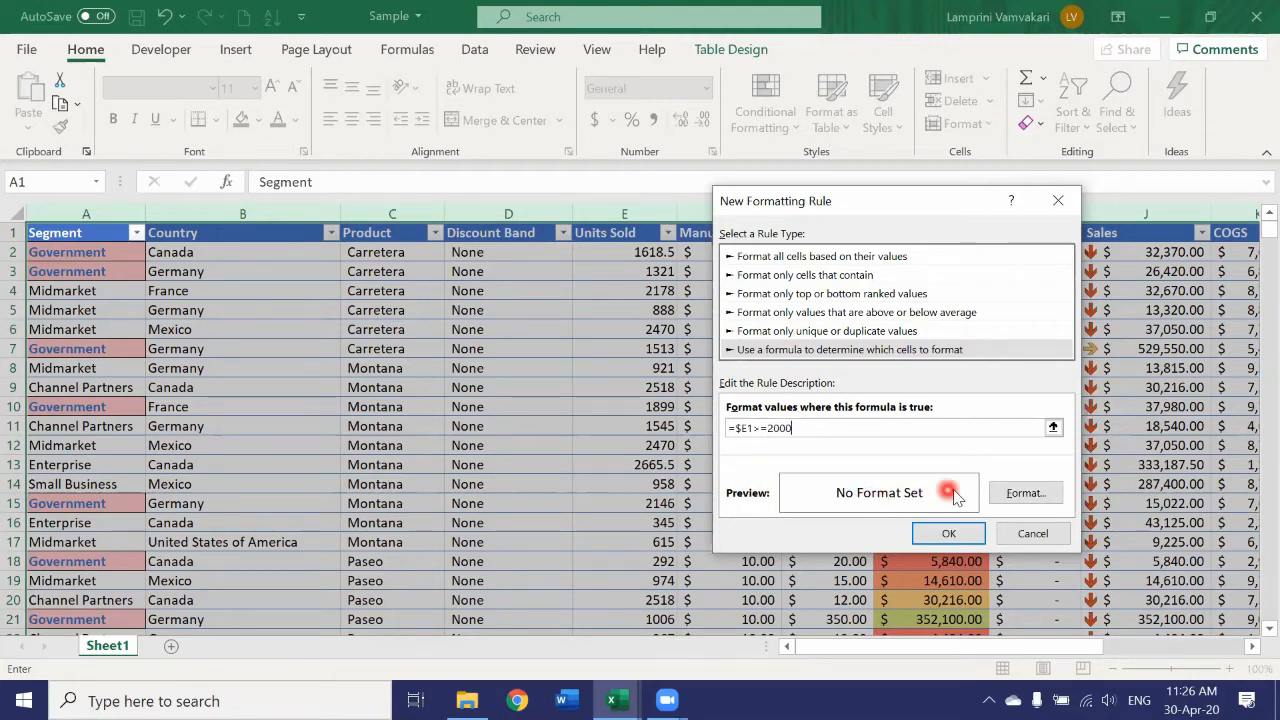
Open the rule's cell format settings and examine the fill's pattern color and pattern style options
left_click(1038, 494)
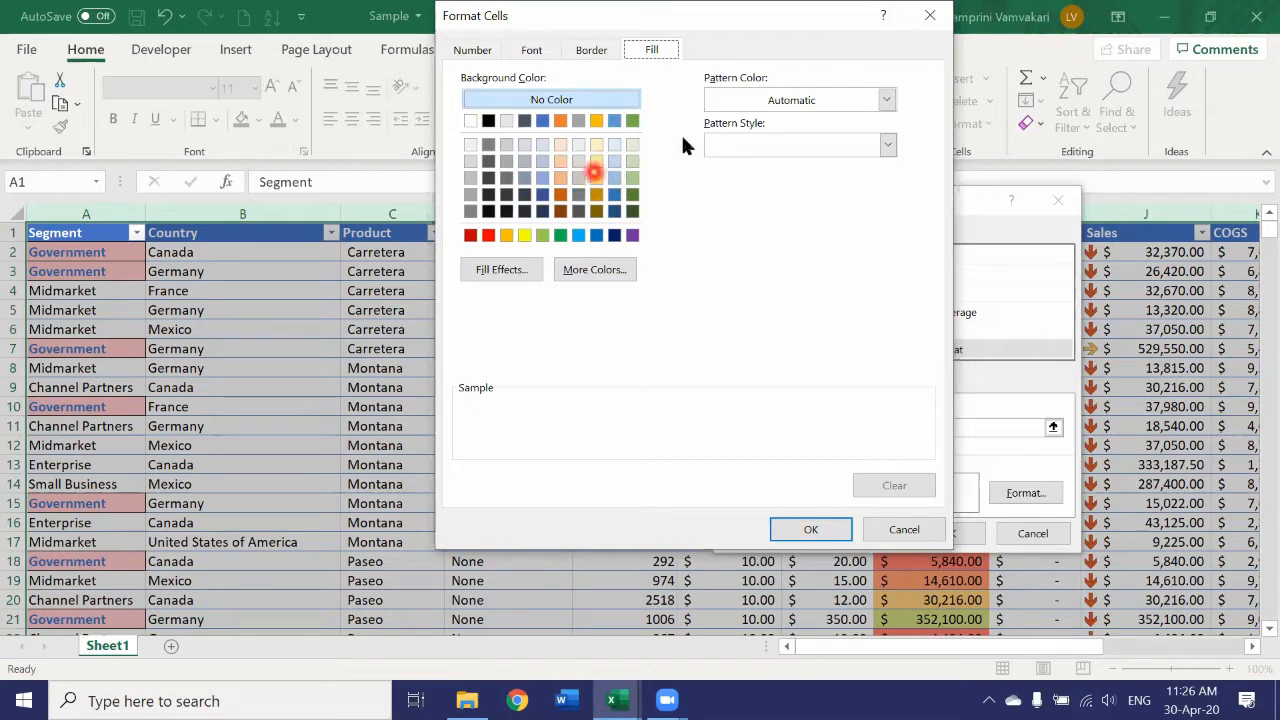
left_click(886, 101)
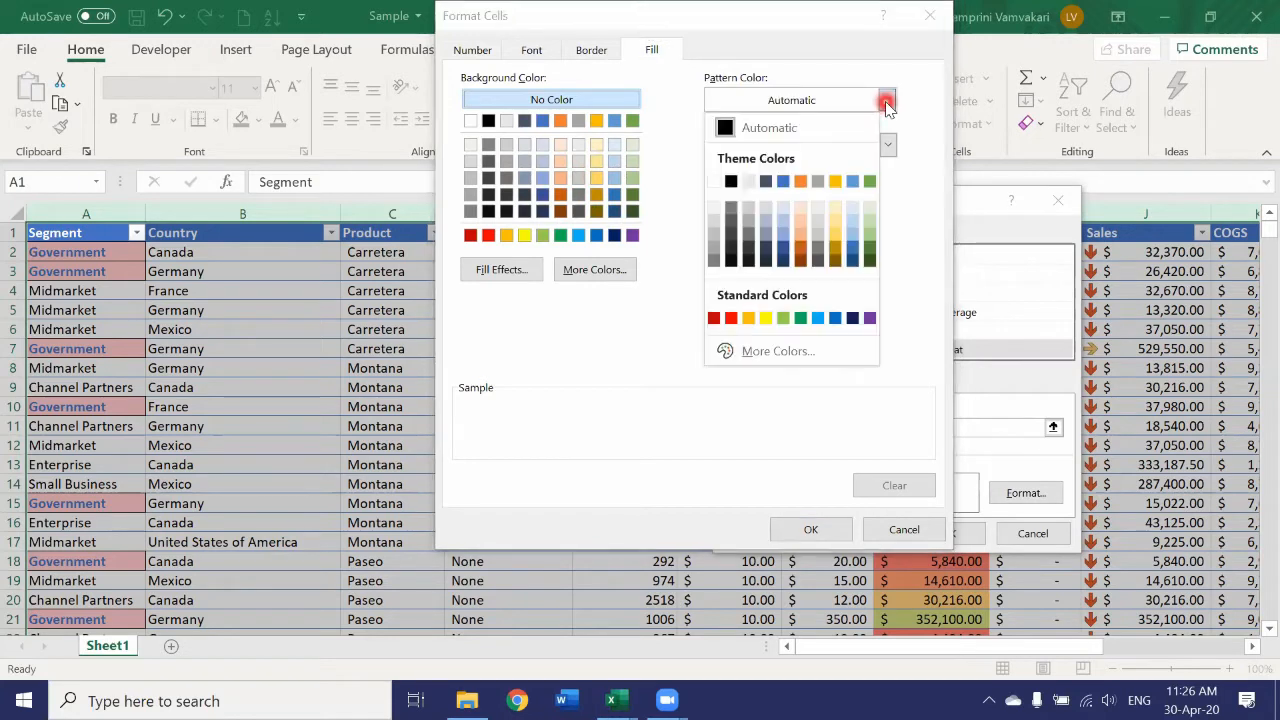
left_click(886, 101)
left_click(887, 144)
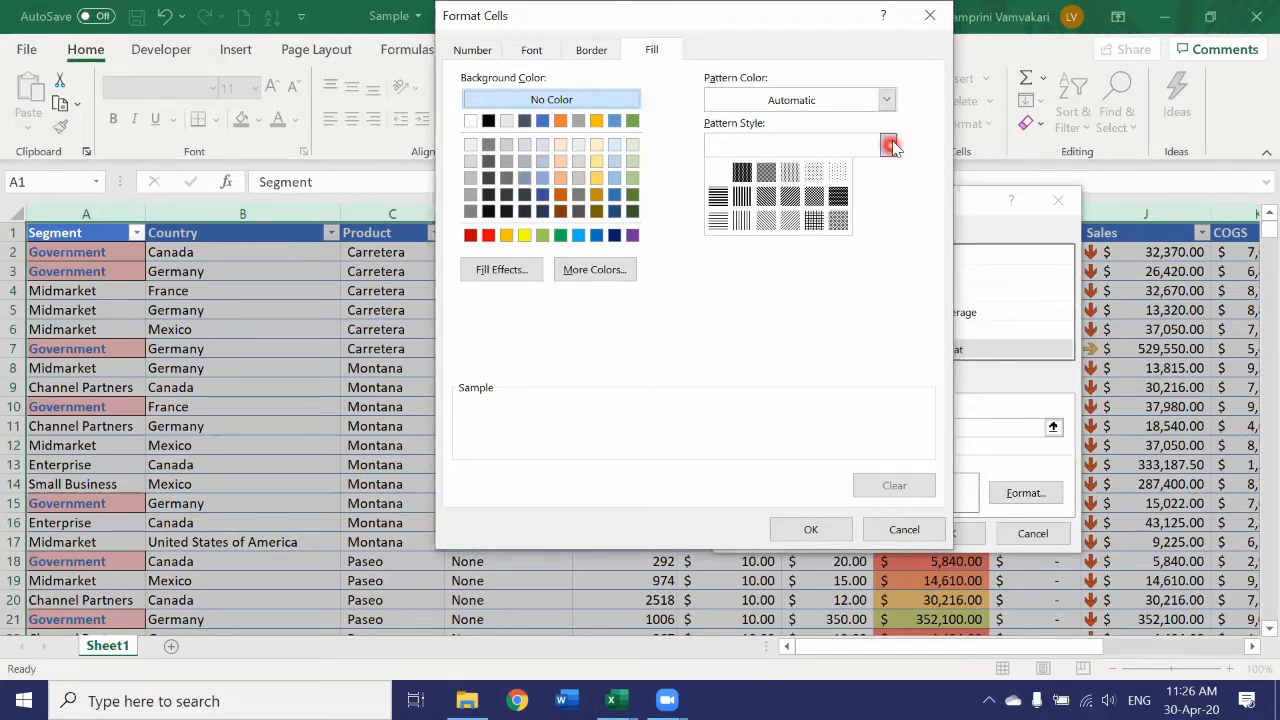
left_click(890, 145)
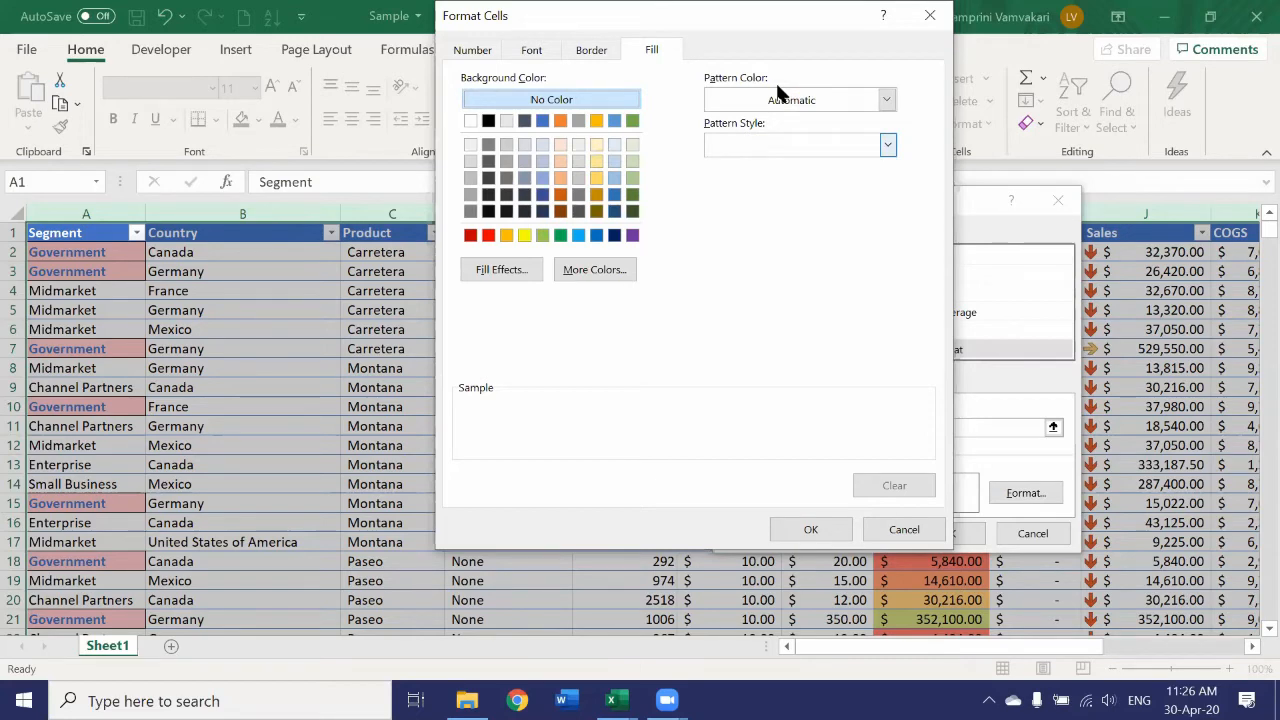
left_click(612, 66)
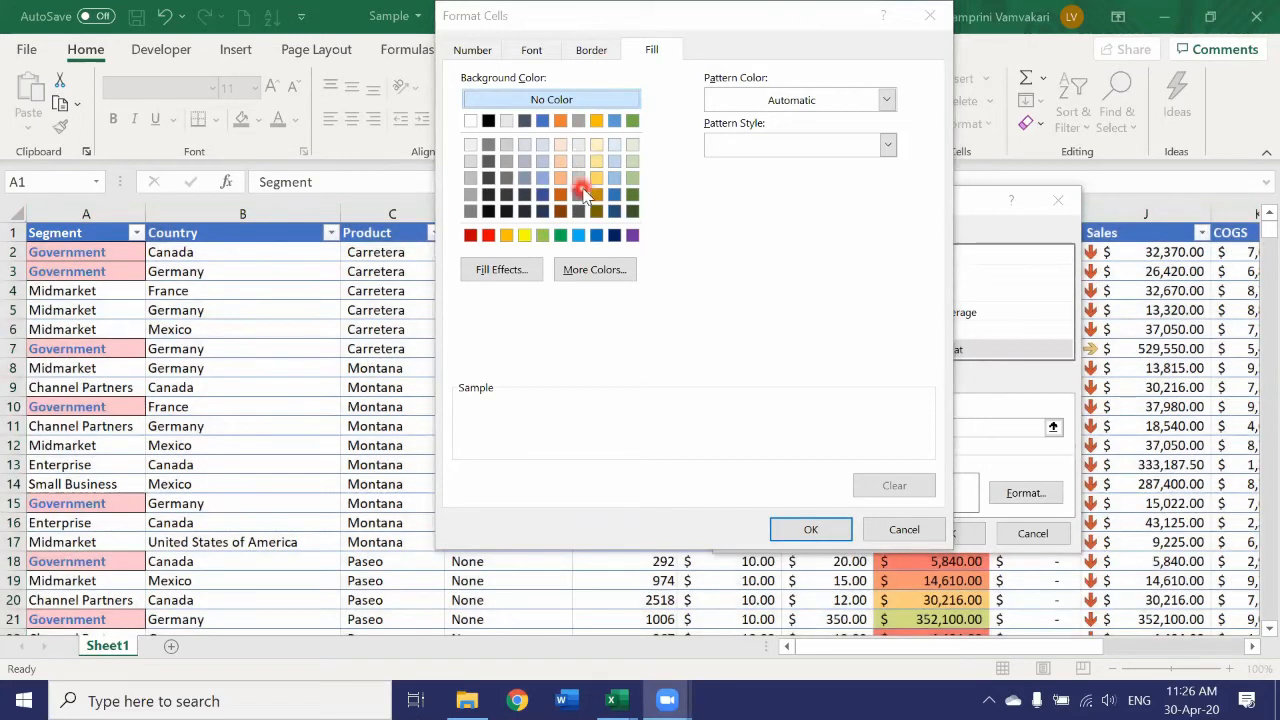
Set the rule's cell format to an outline border with bold green text
left_click(592, 50)
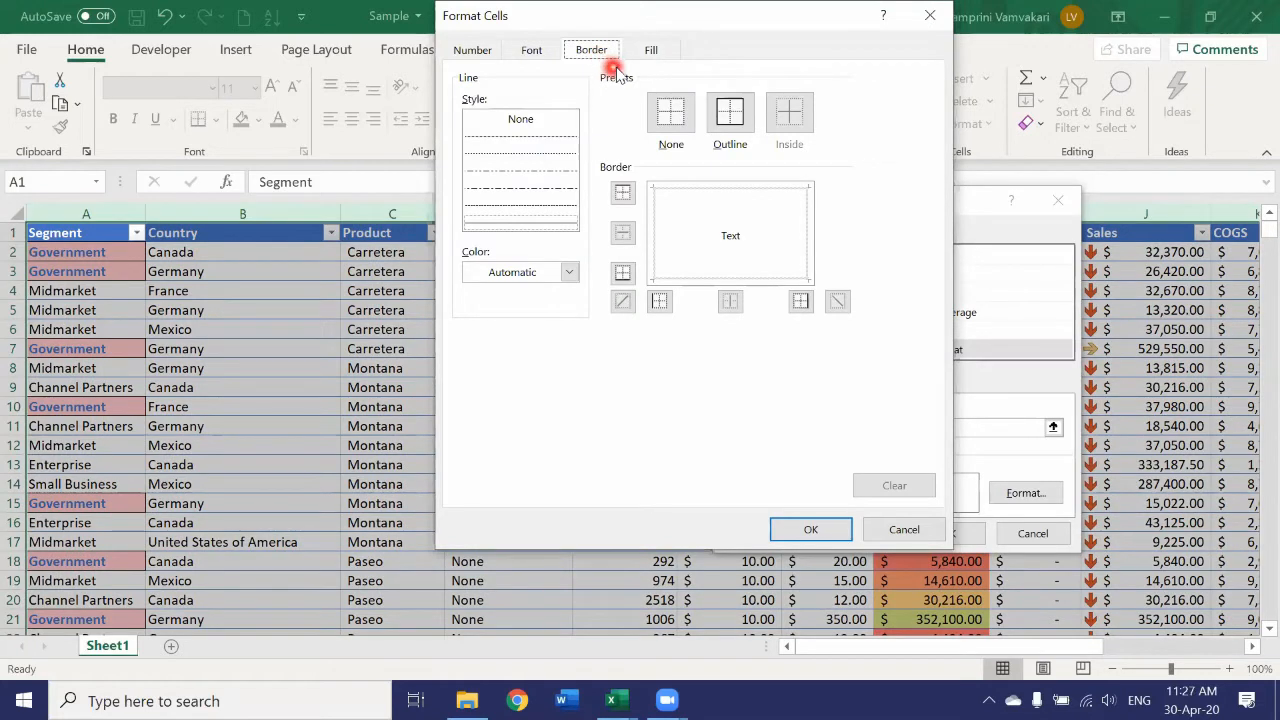
left_click(730, 112)
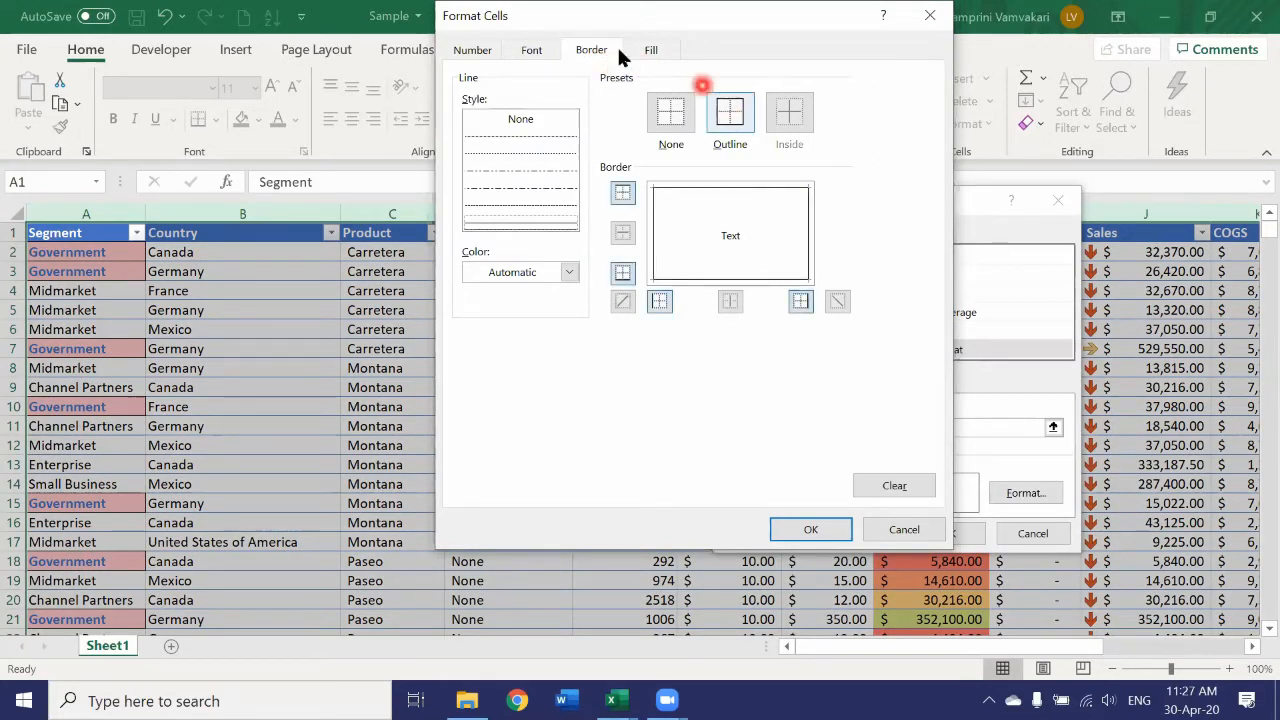
left_click(531, 52)
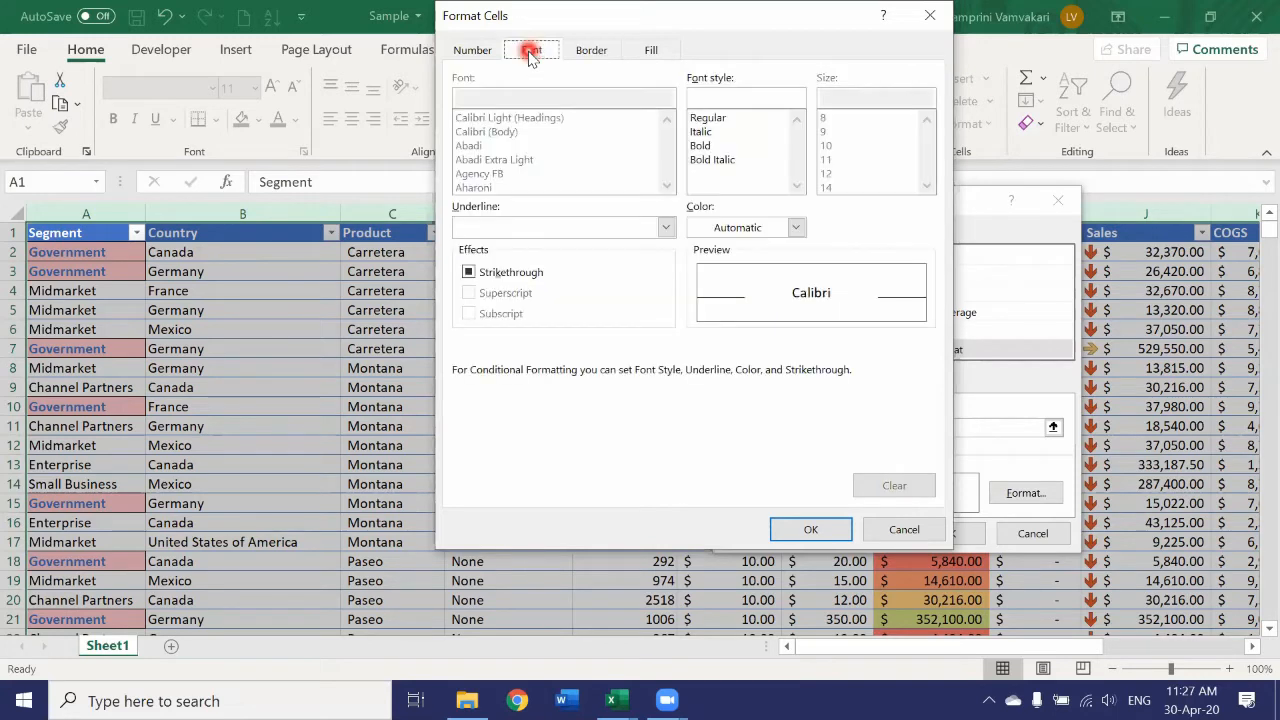
left_click(701, 145)
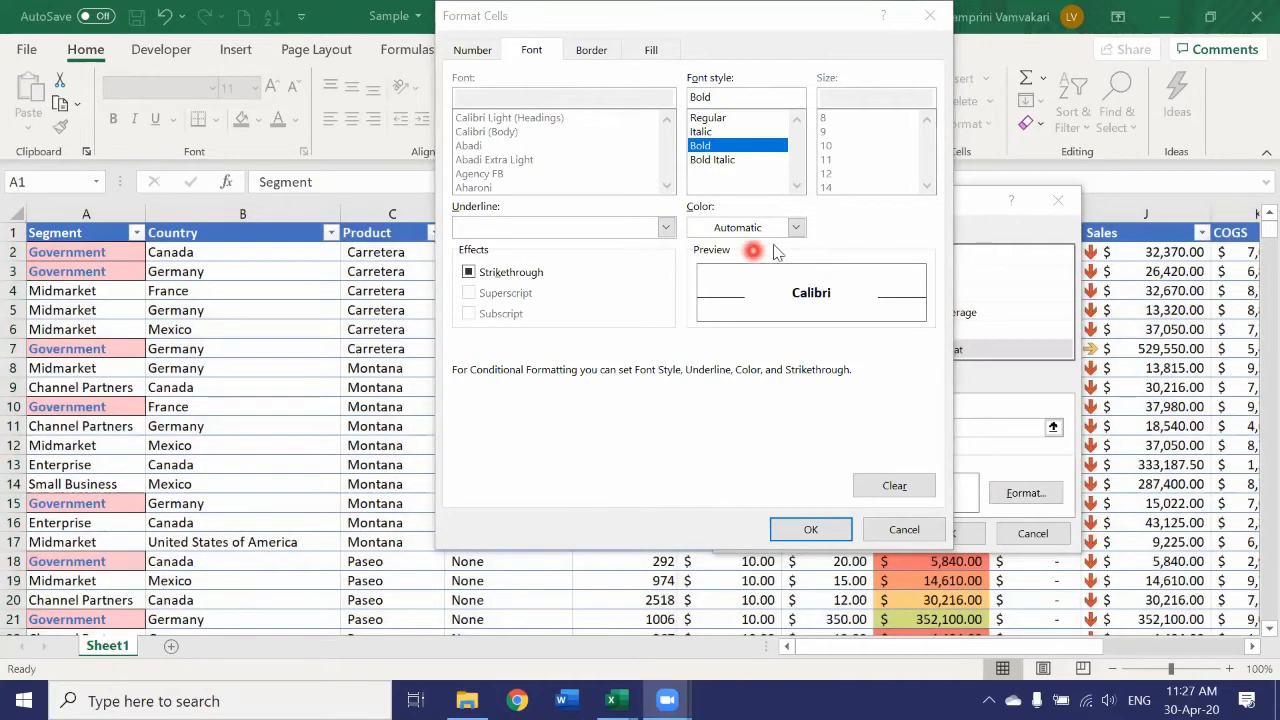
left_click(794, 230)
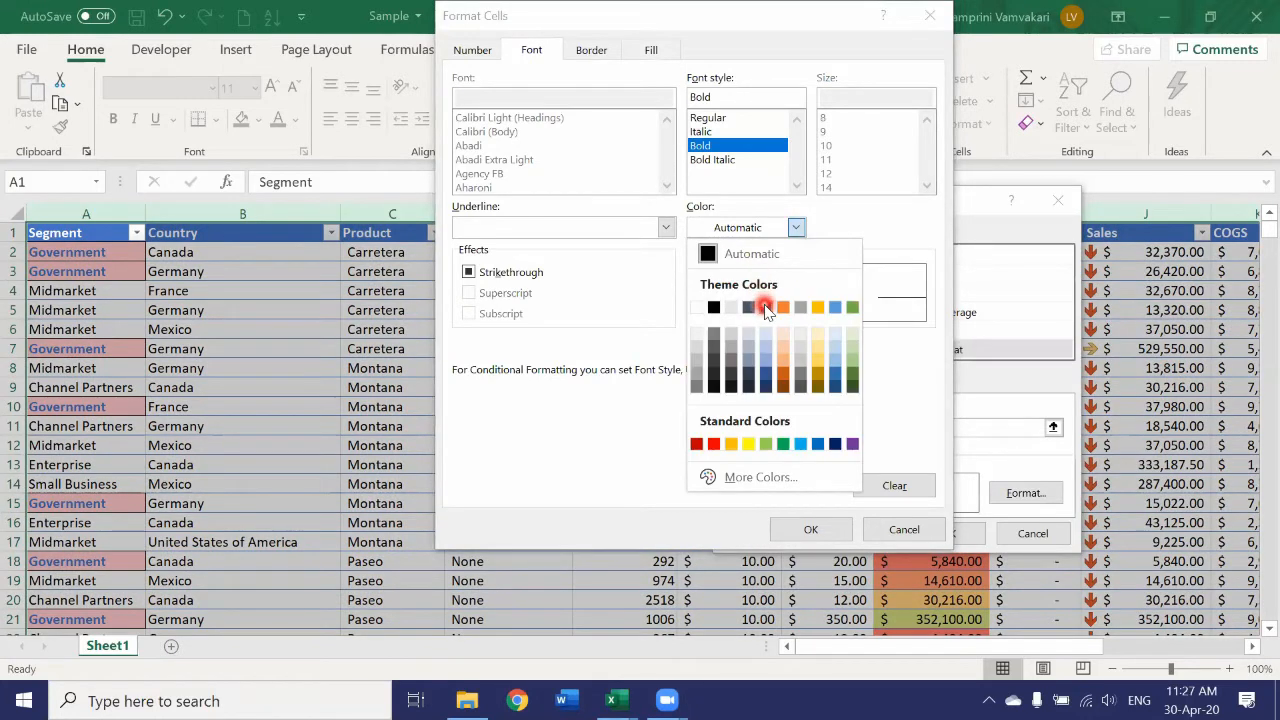
left_click(852, 310)
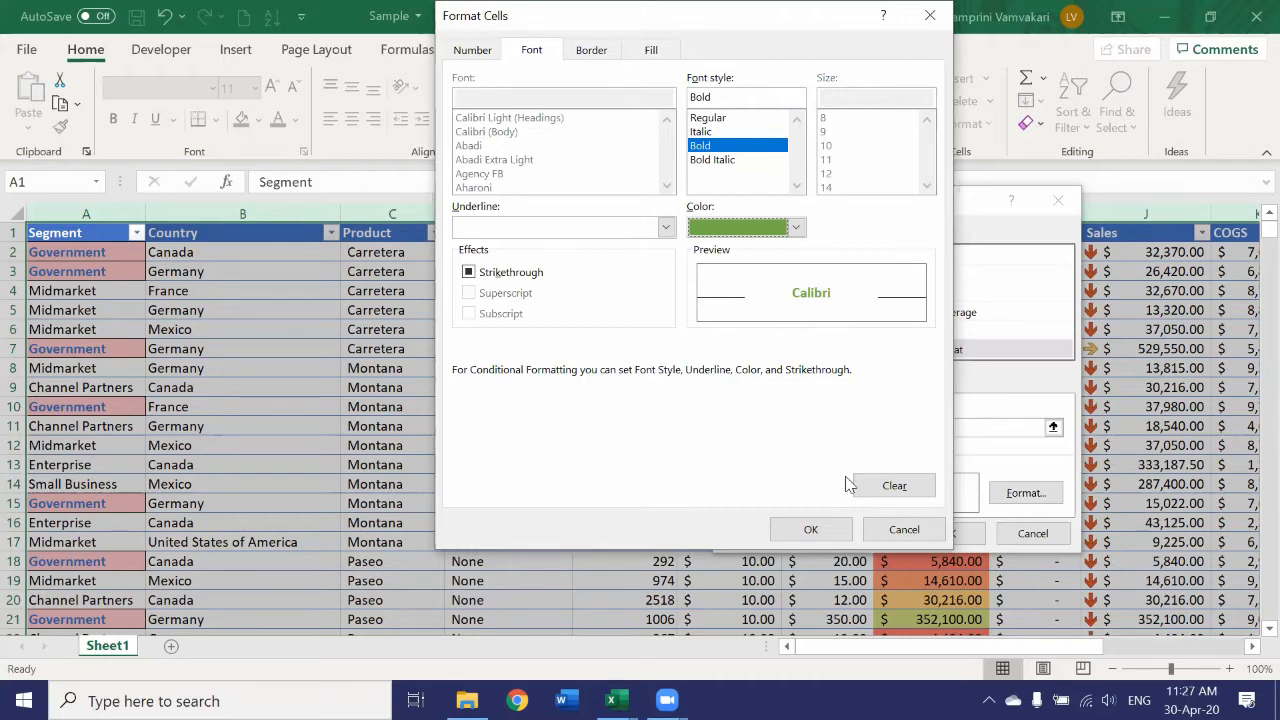
left_click(813, 529)
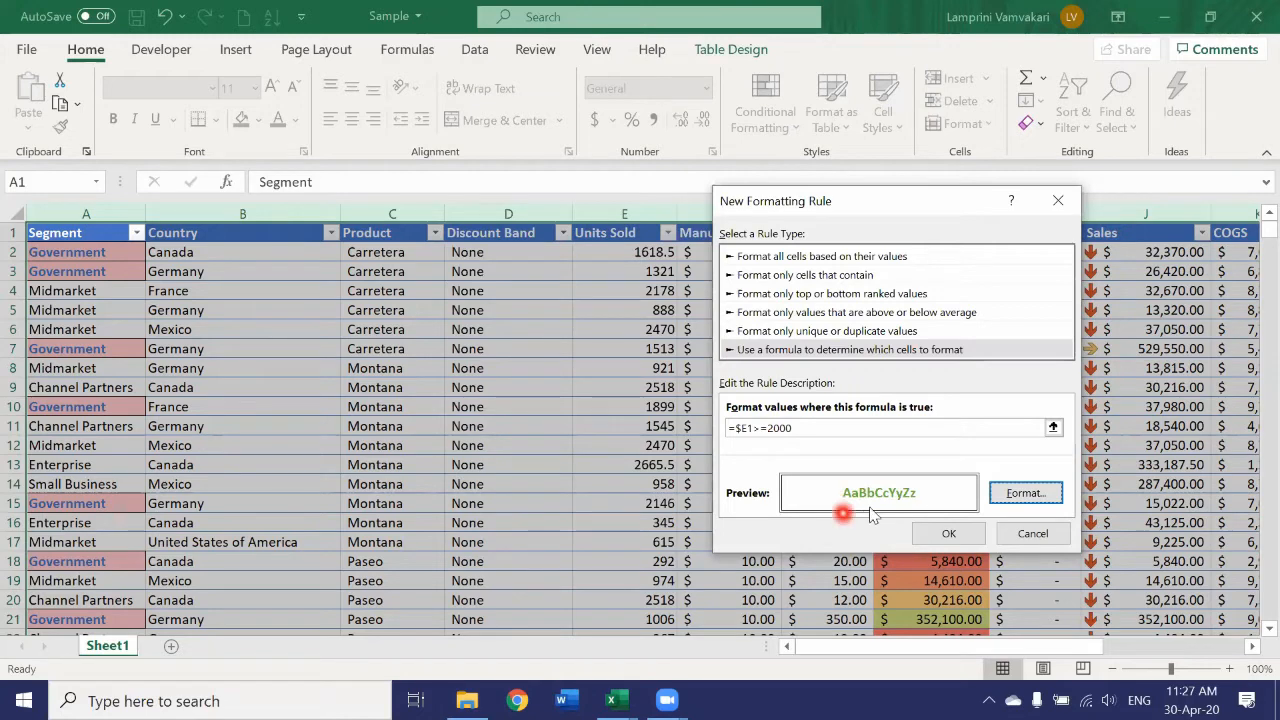
Add a light orange background fill to the rule's cell format
left_click(1022, 494)
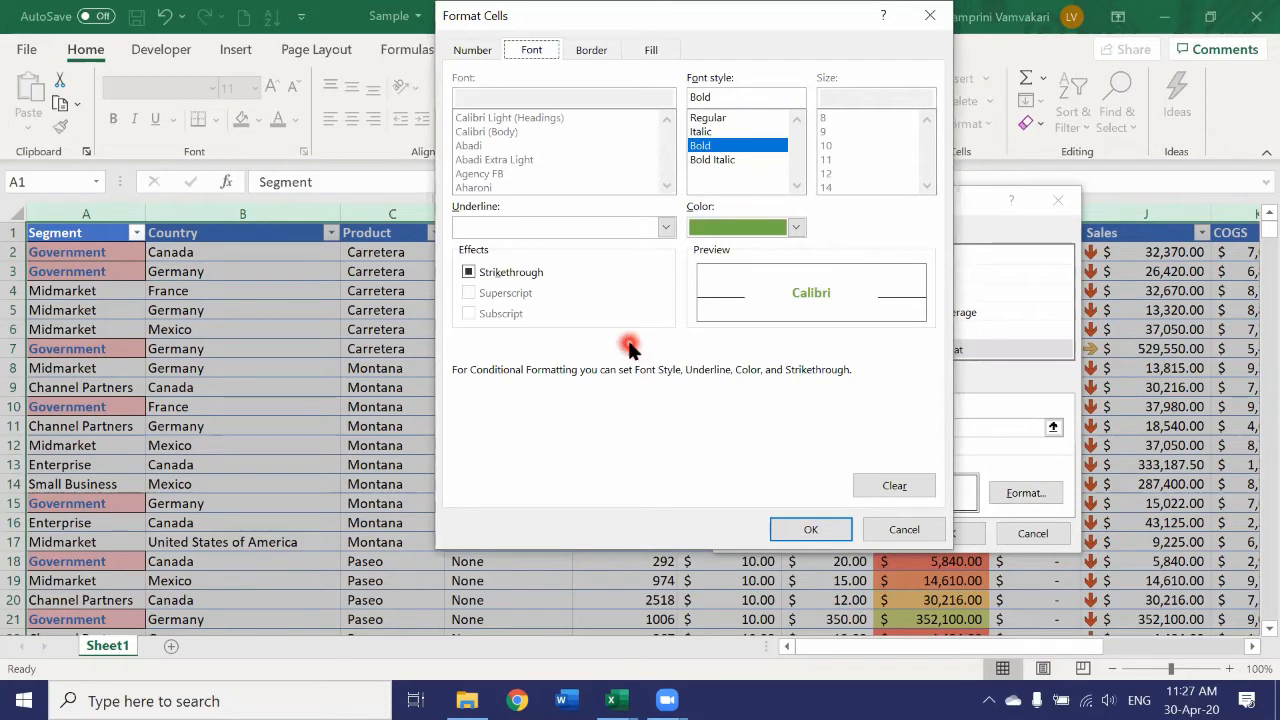
left_click(652, 50)
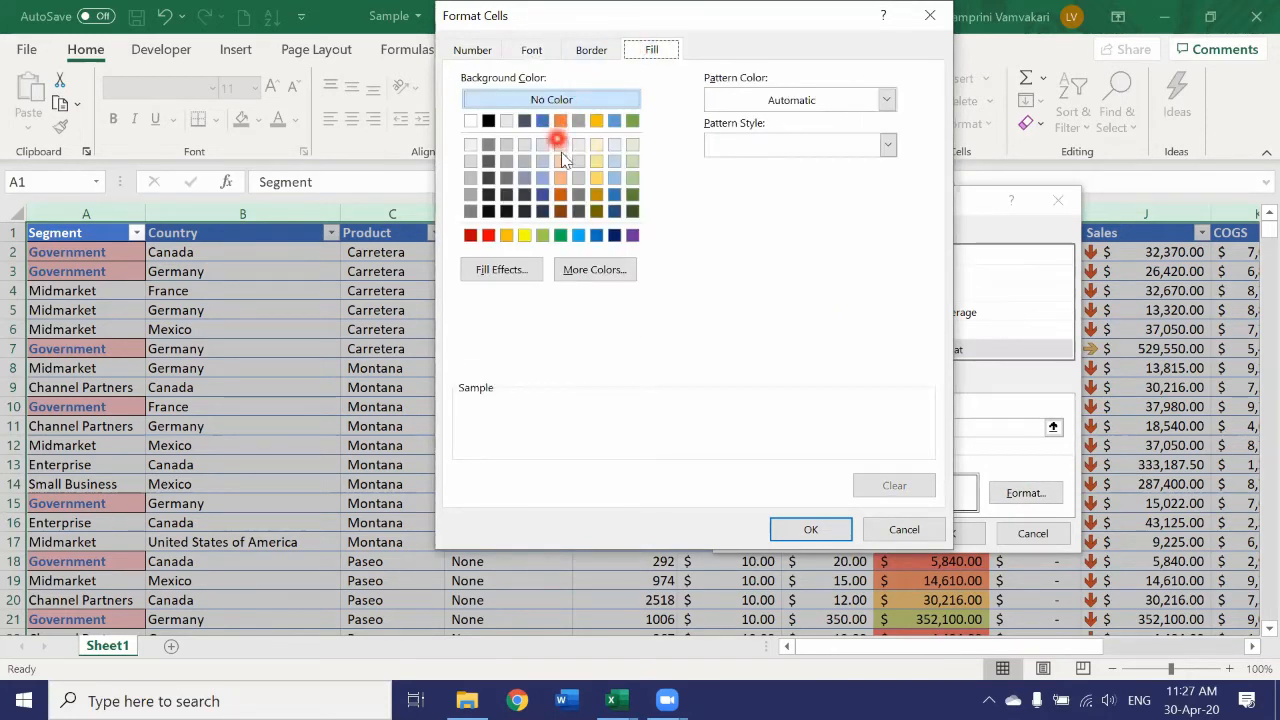
left_click(562, 179)
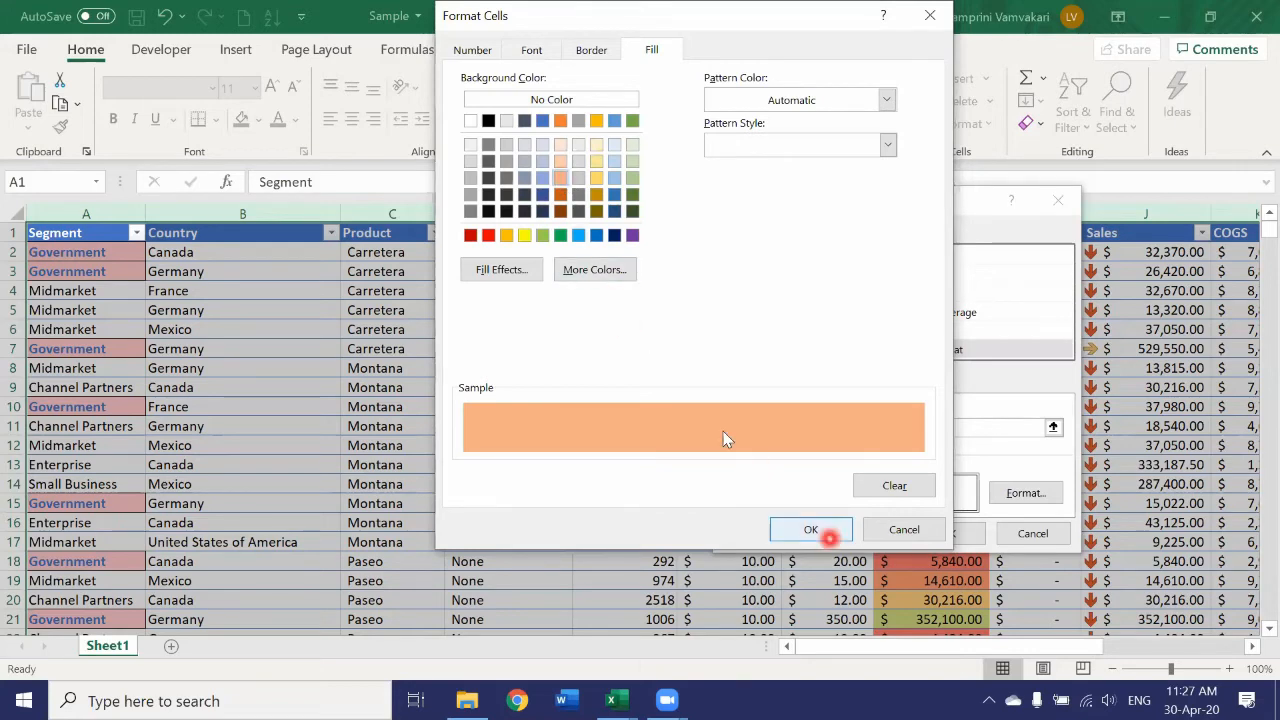
left_click(810, 529)
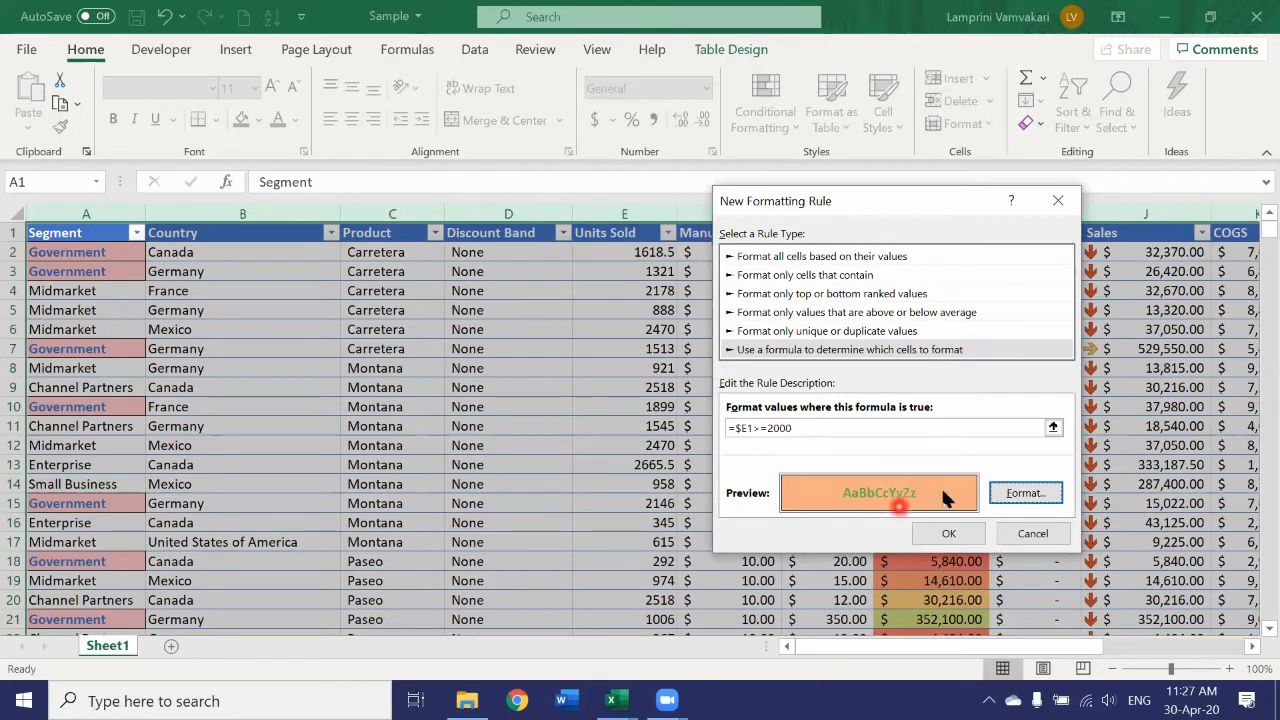
Apply the Units Sold formula rule to the selected table columns and deselect them
left_click(947, 535)
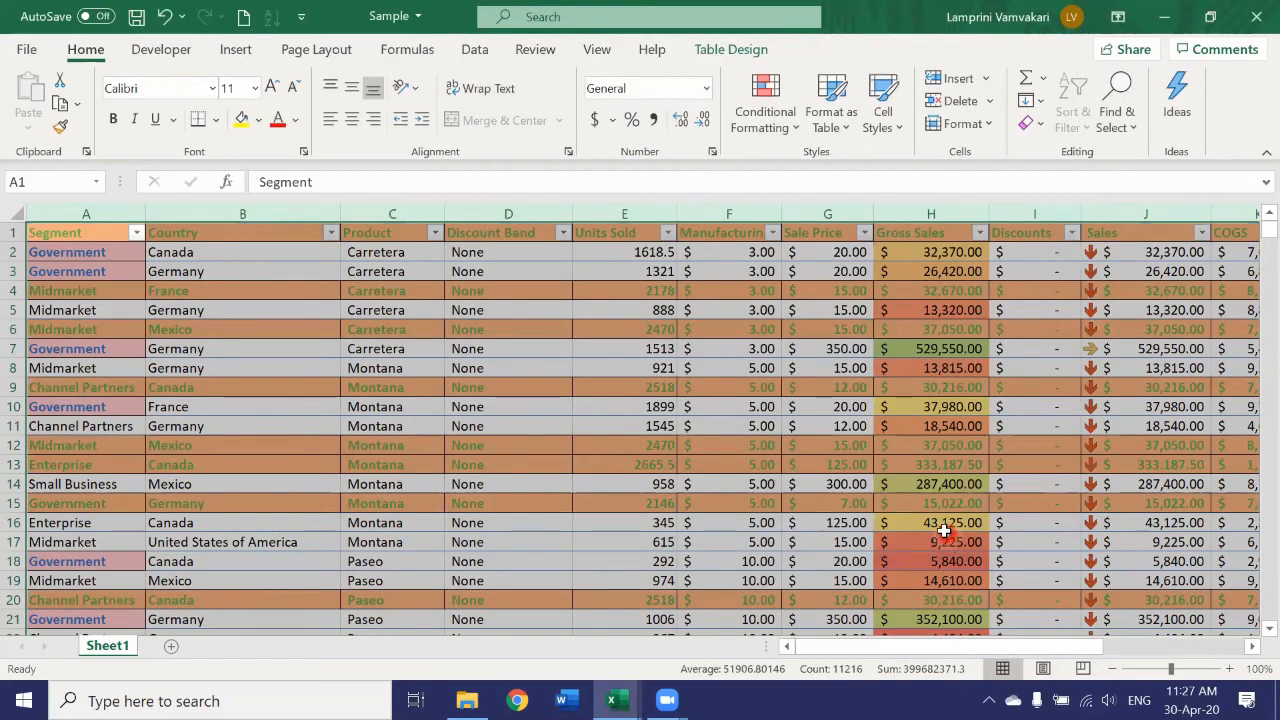
left_click(800, 430)
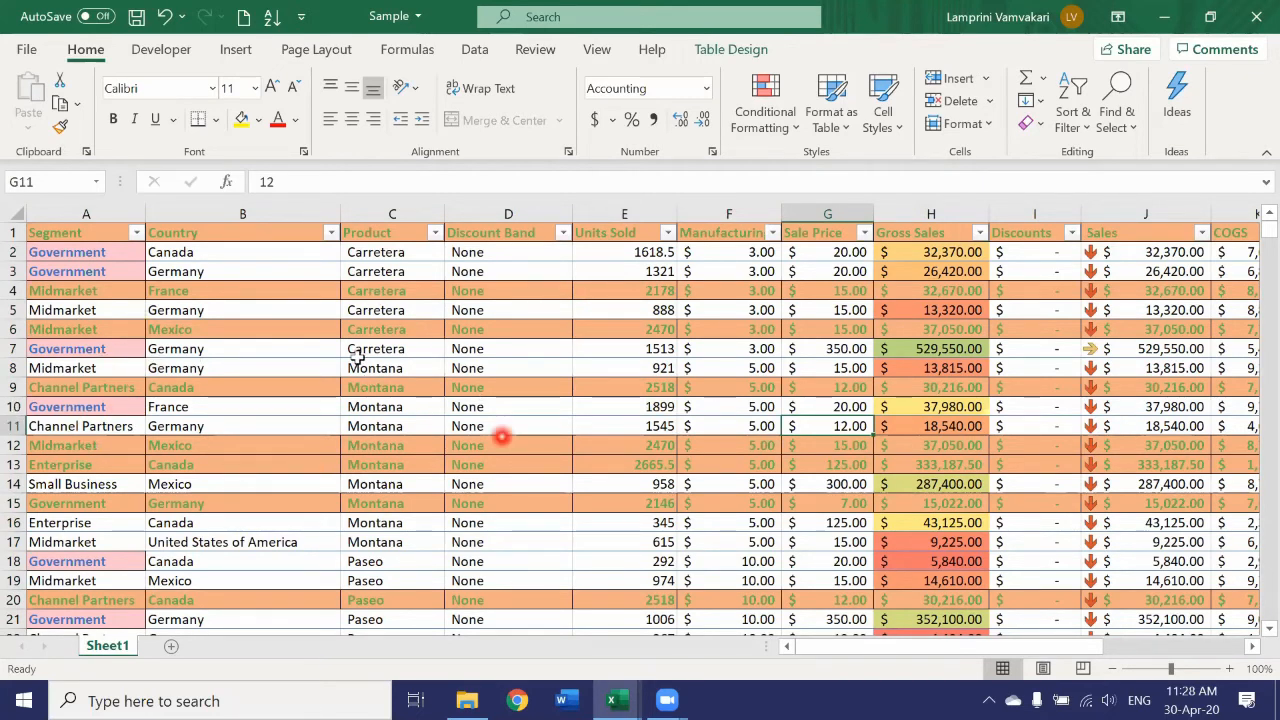
Examine the row highlighting further down the table against the Units Sold values, returning to the header row
scroll(352, 357, "down", 4)
scroll(356, 357, "down", 8)
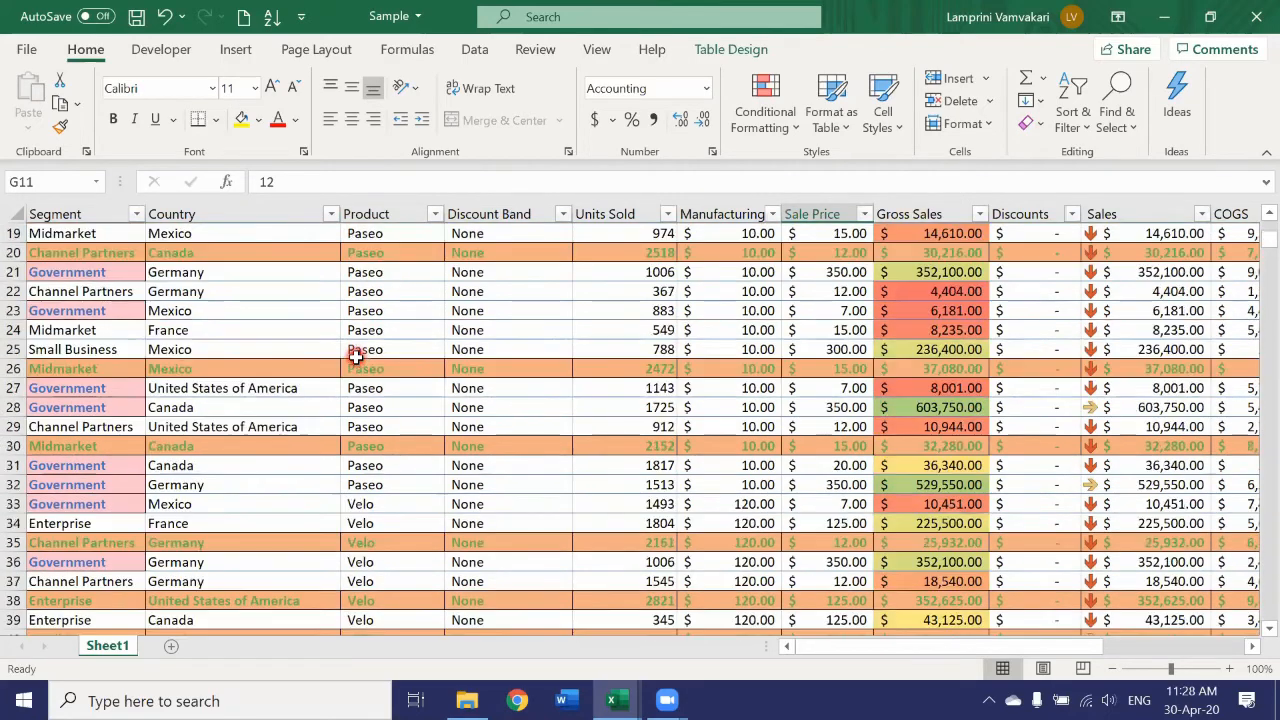
scroll(356, 357, "down", 8)
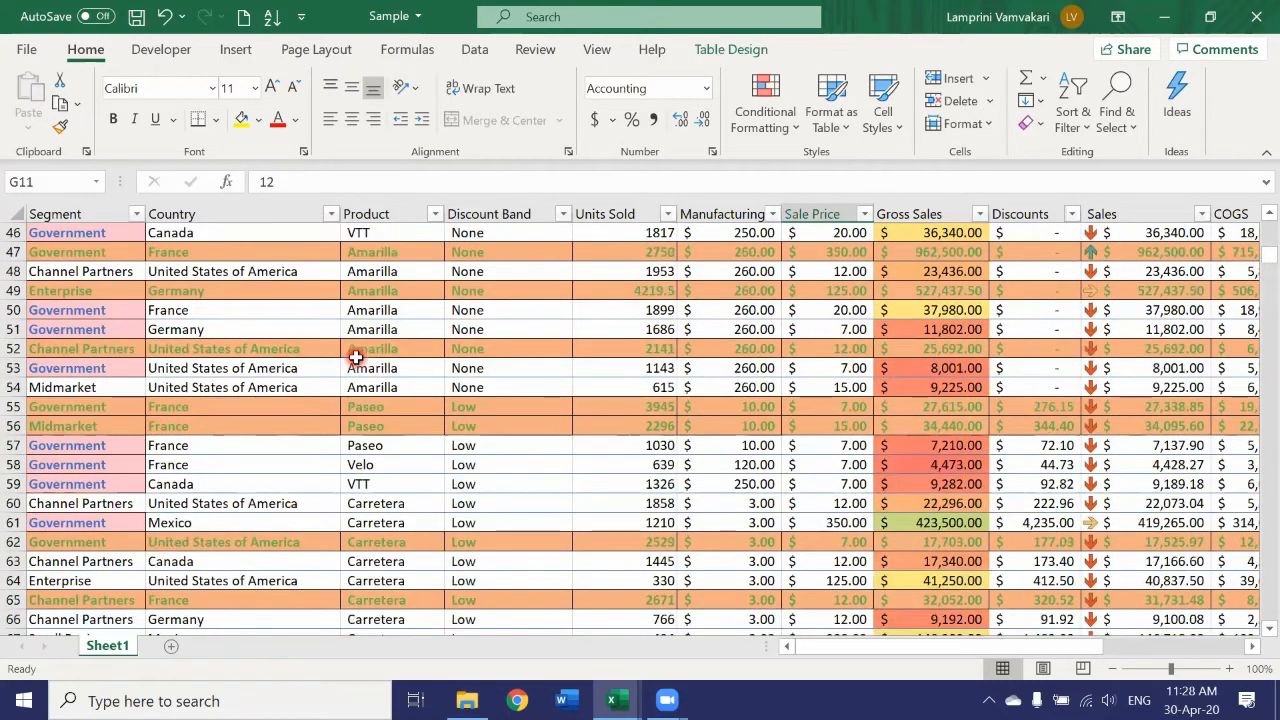
scroll(356, 357, "down", 1)
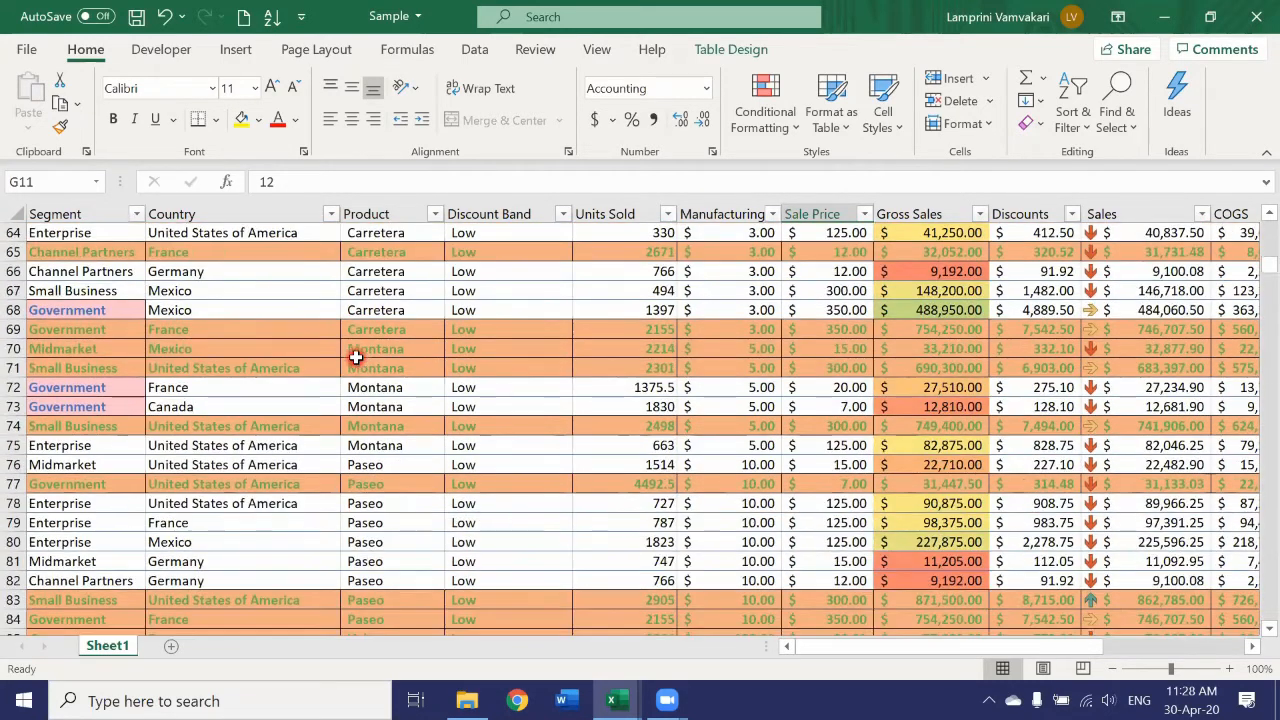
scroll(356, 357, "up", 11)
scroll(356, 357, "up", 8)
scroll(356, 357, "up", 2)
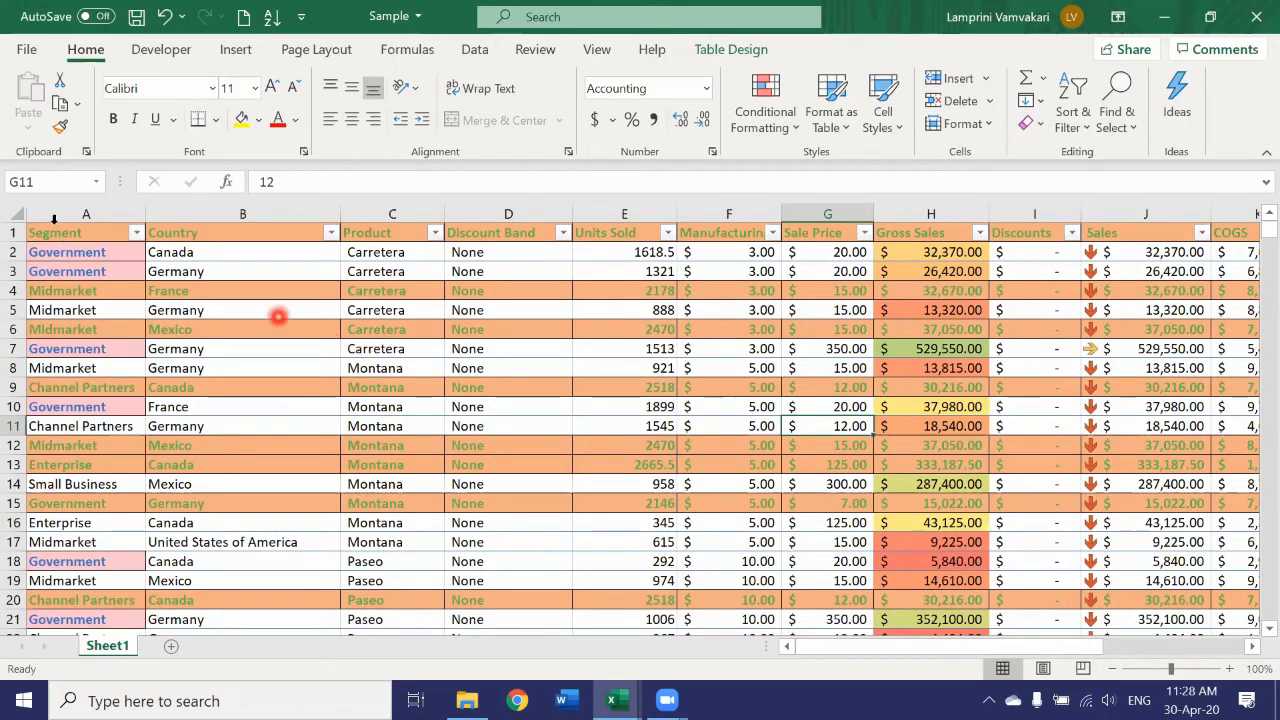
Review the list of conditional formatting rules for columns A through P, including where they can be edited or deleted
left_click_drag(55, 212, 1135, 281)
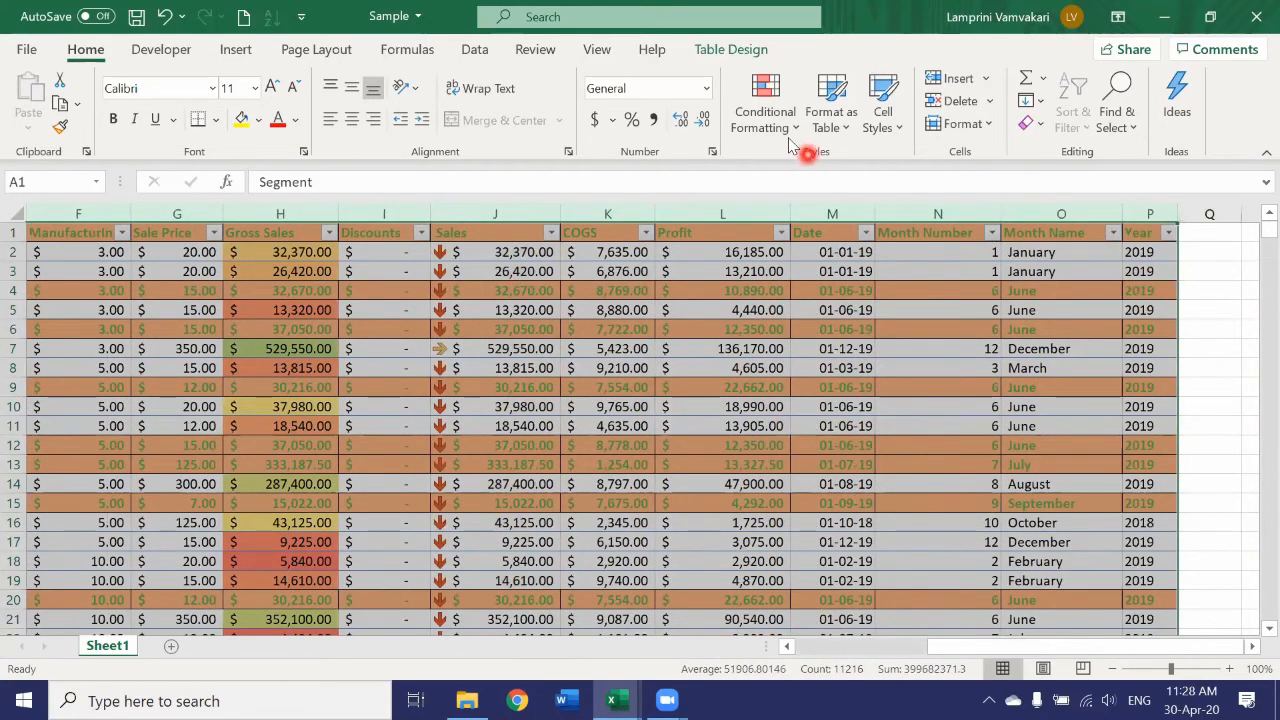
left_click(778, 124)
left_click(806, 460)
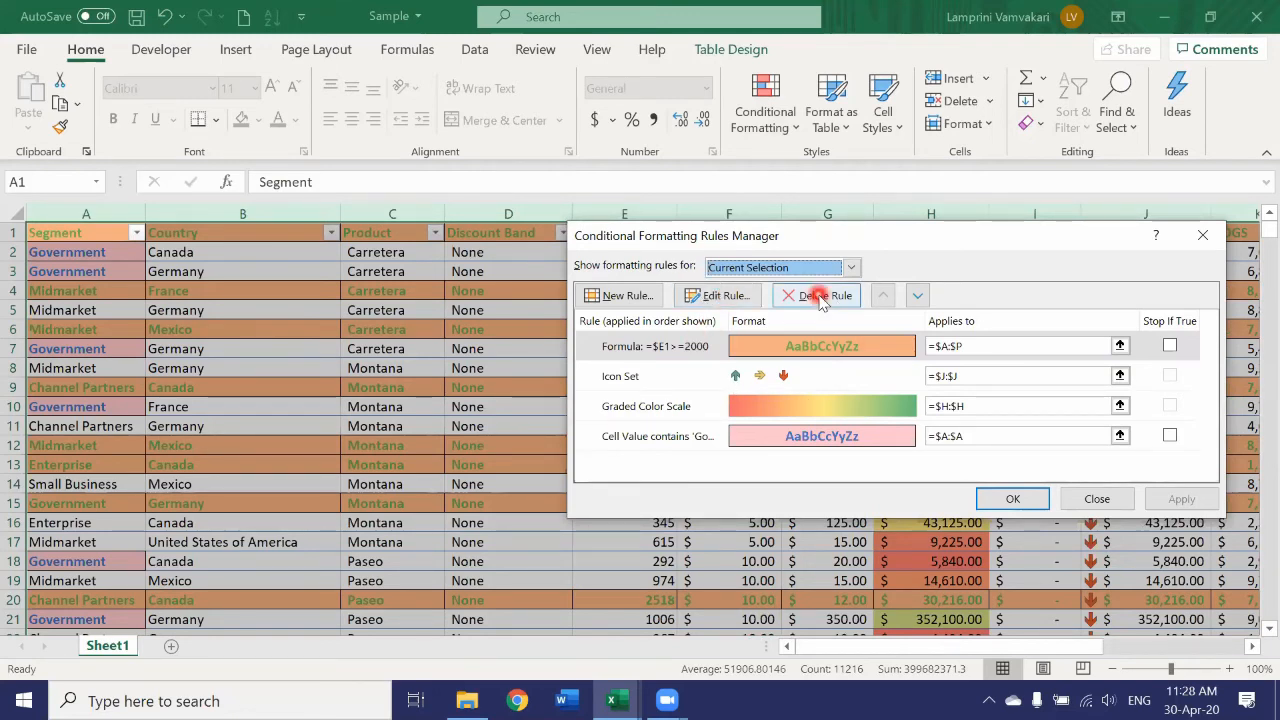
left_click(1203, 235)
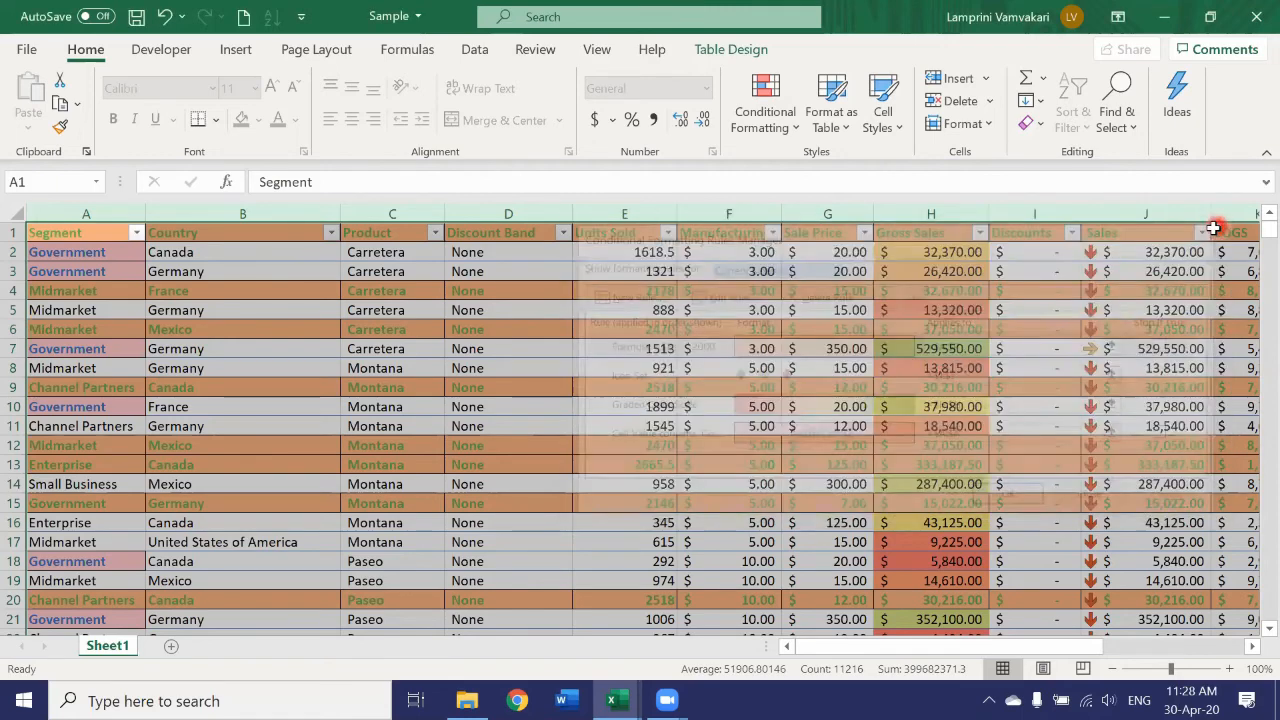
left_click(653, 352)
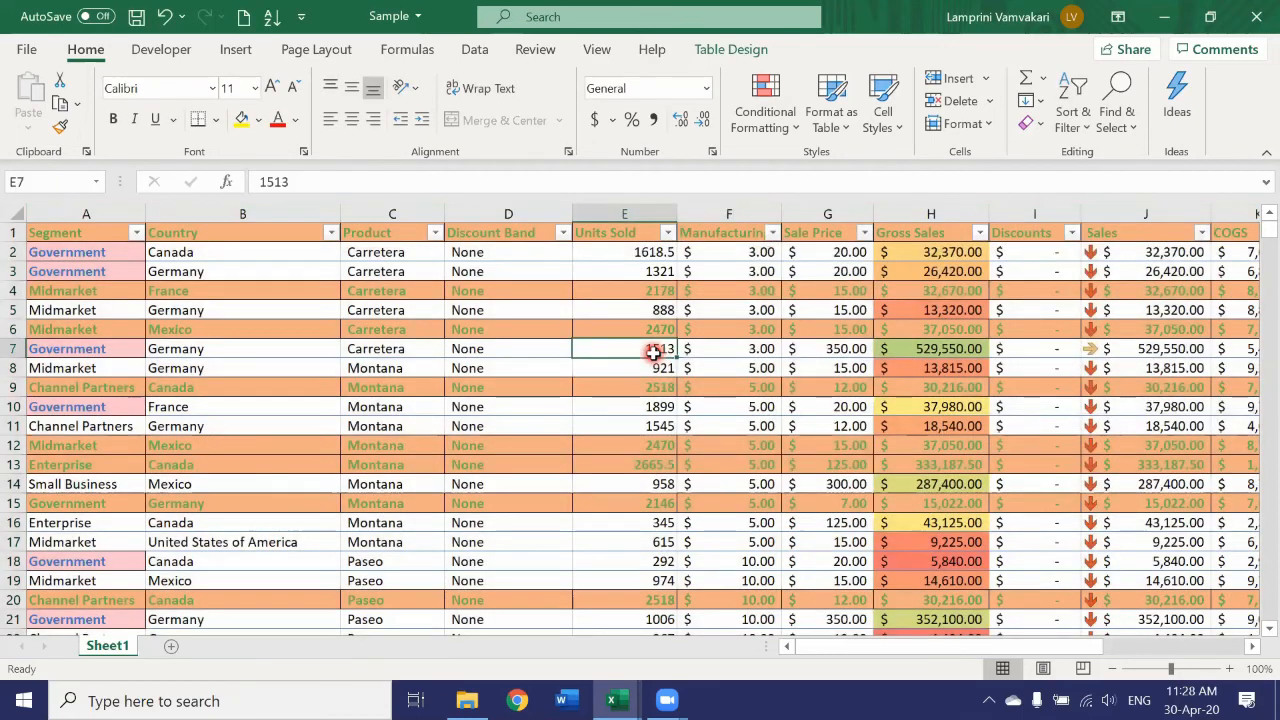